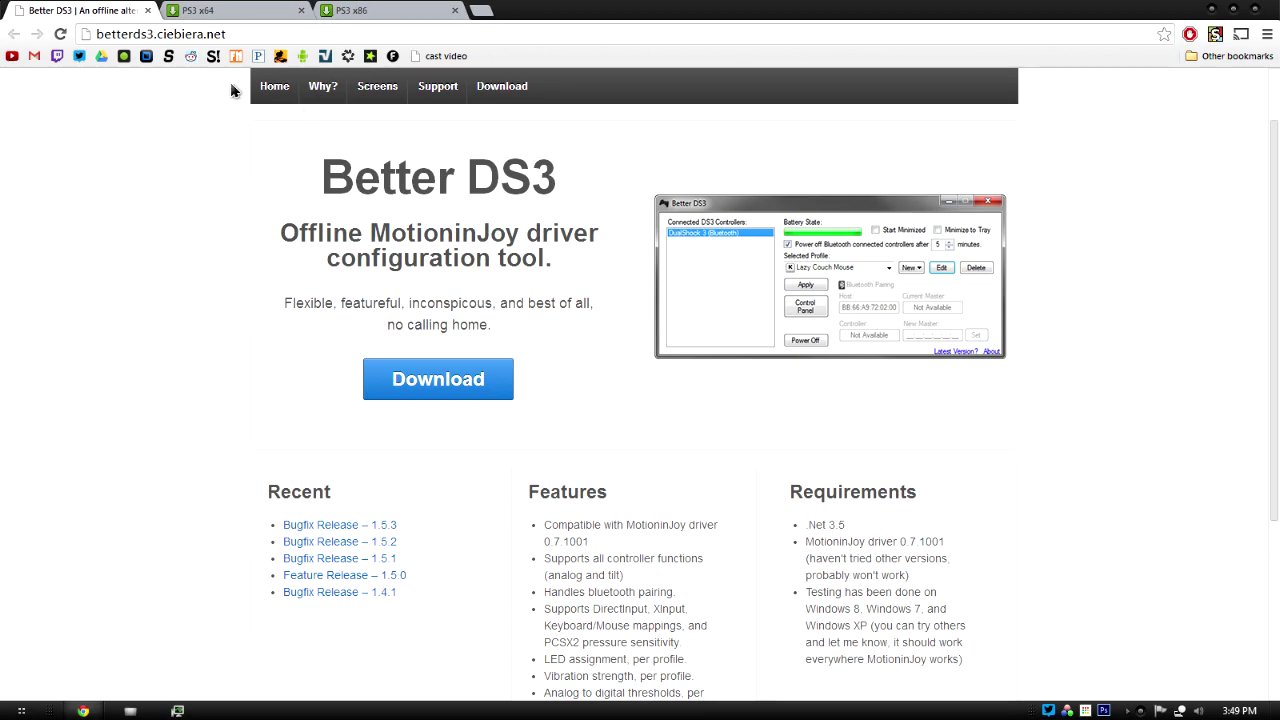
Review the MediaFire download pages for PS3 x64 and PS3 x86 and the Better DS3 home page.
click(180, 9)
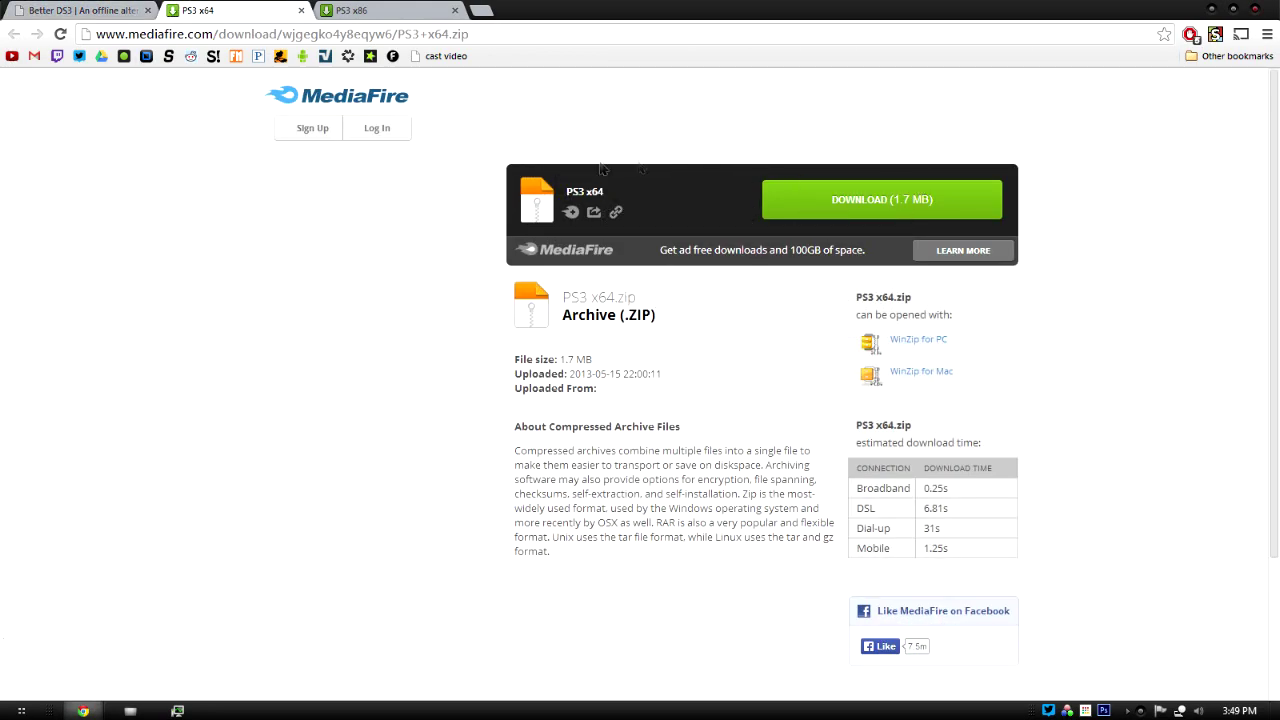
click(396, 9)
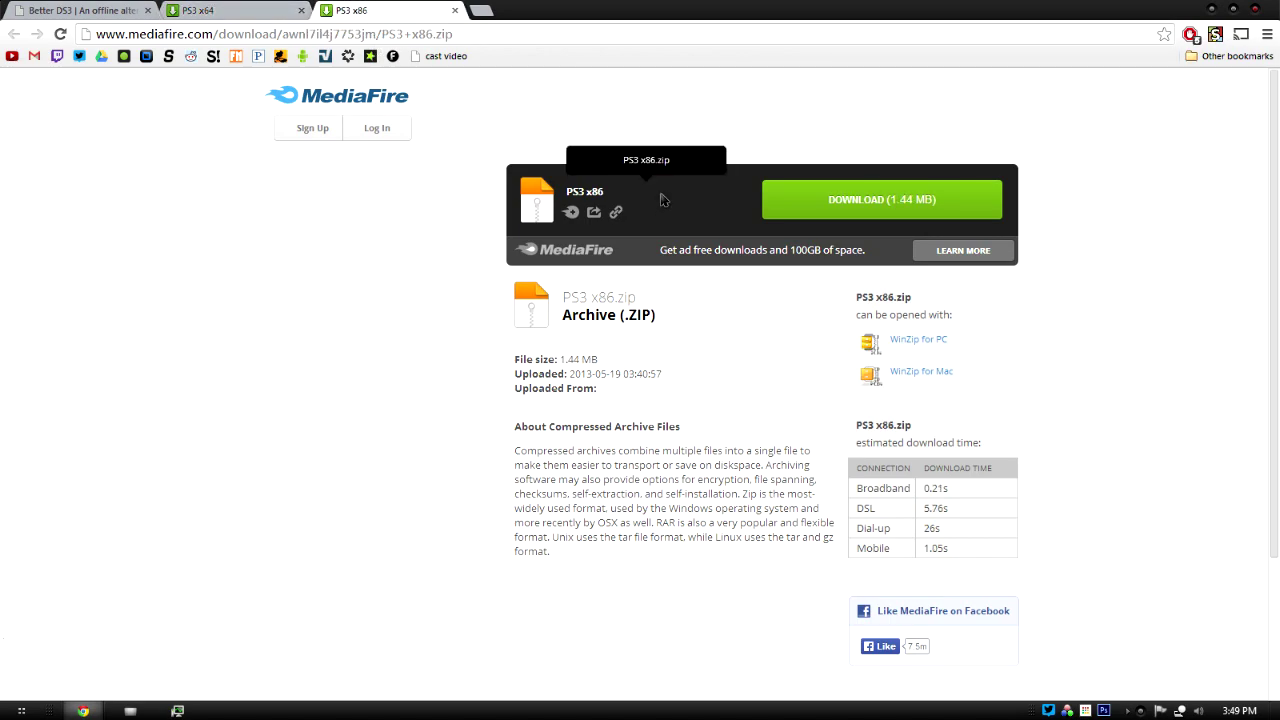
click(80, 10)
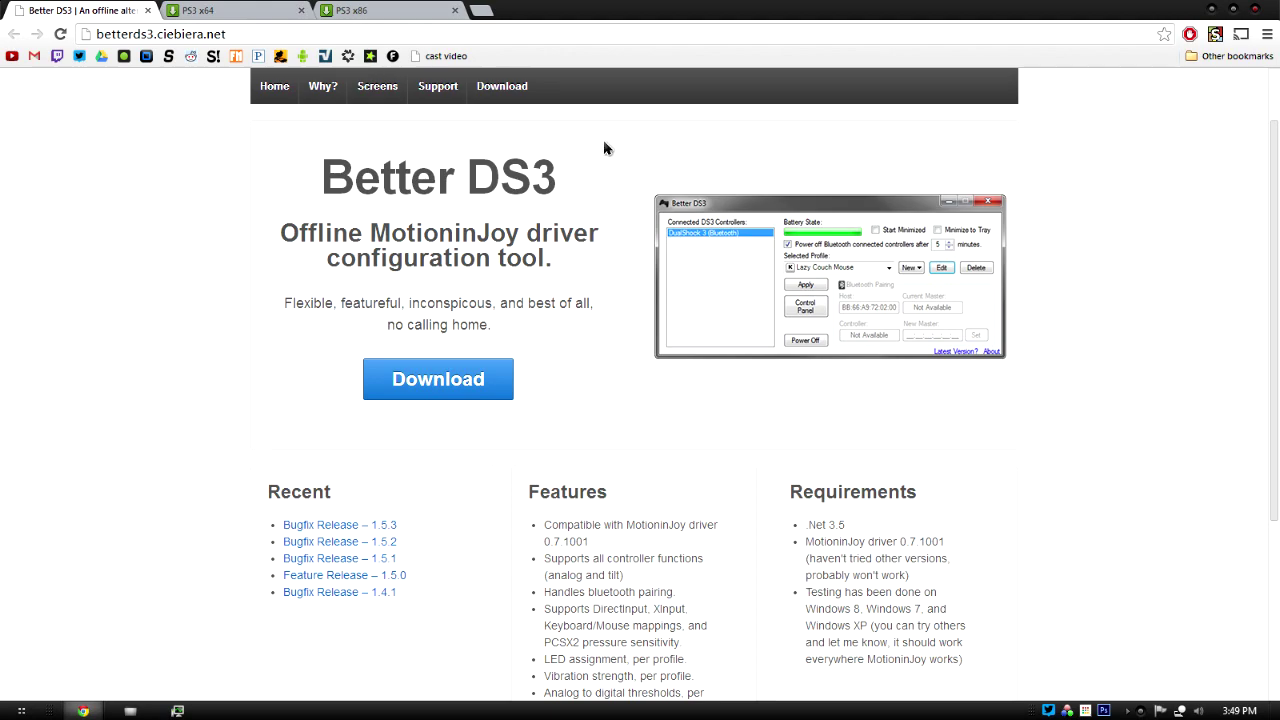
drag(560, 178, 303, 178)
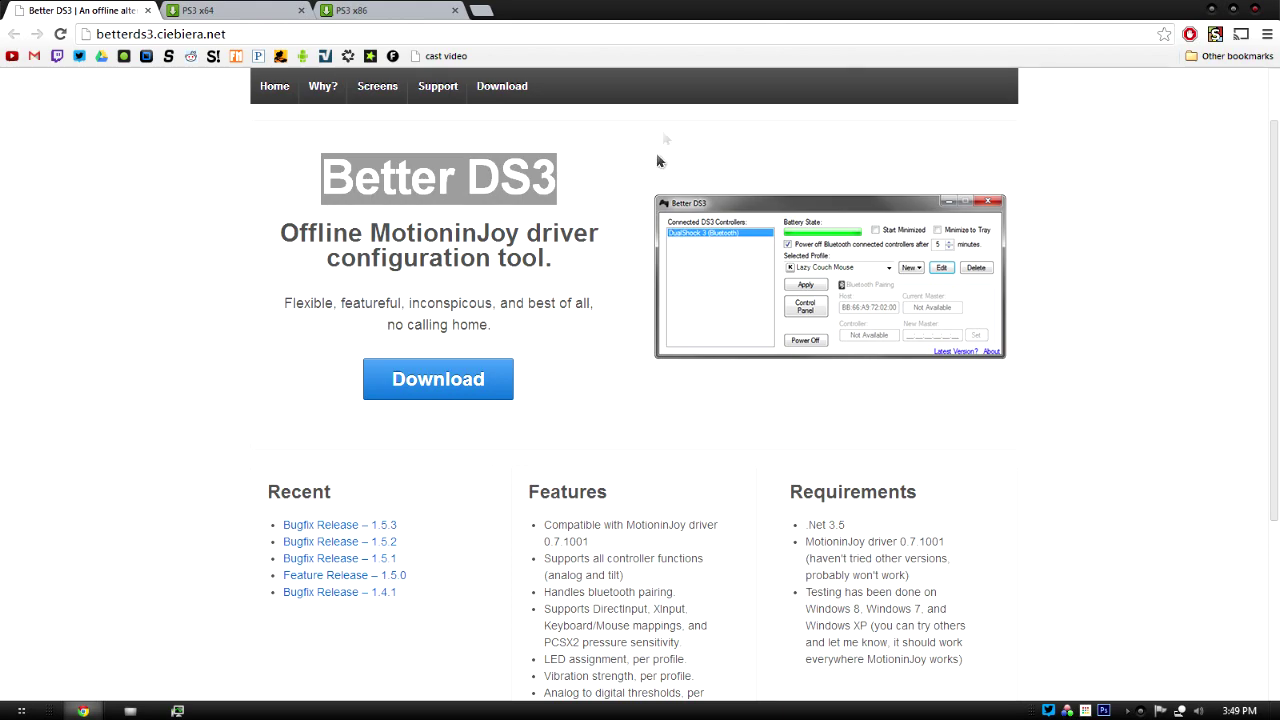
Extract the BetterDS3 and PS3 x64 archives together directly onto the desktop.
click(1212, 8)
drag(102, 154, 5, 38)
click(93, 170)
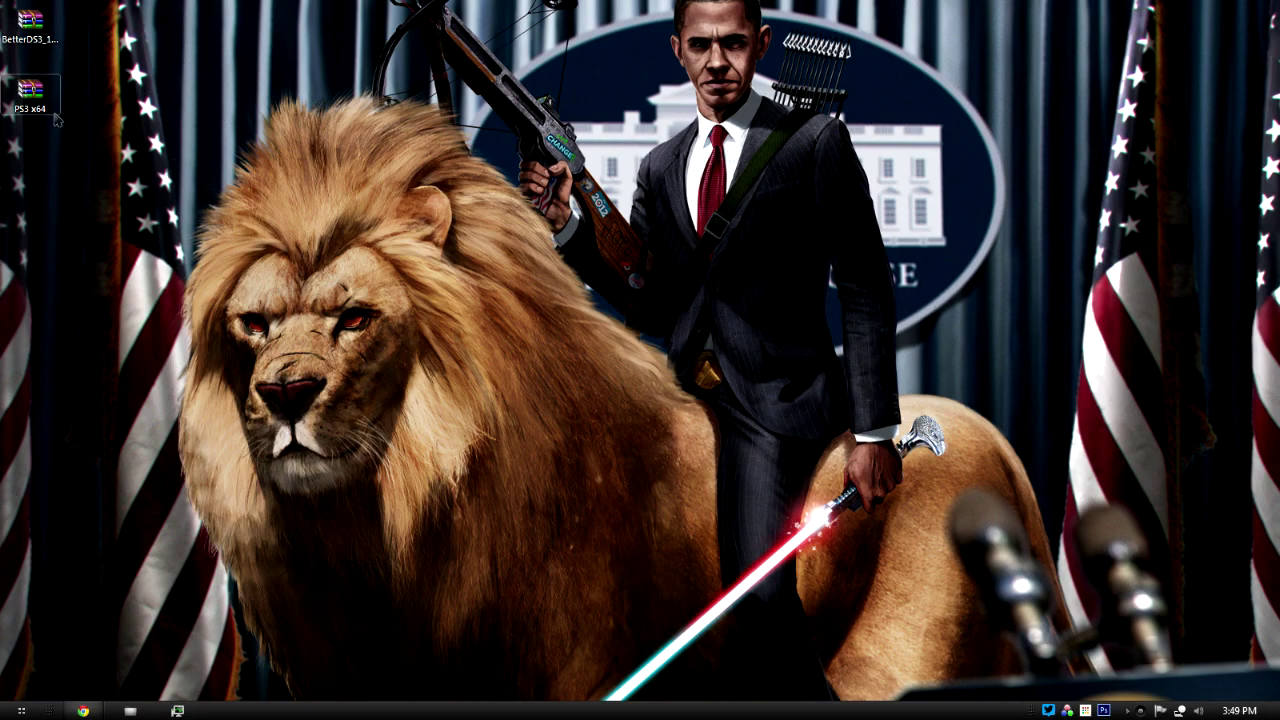
right_click(14, 33)
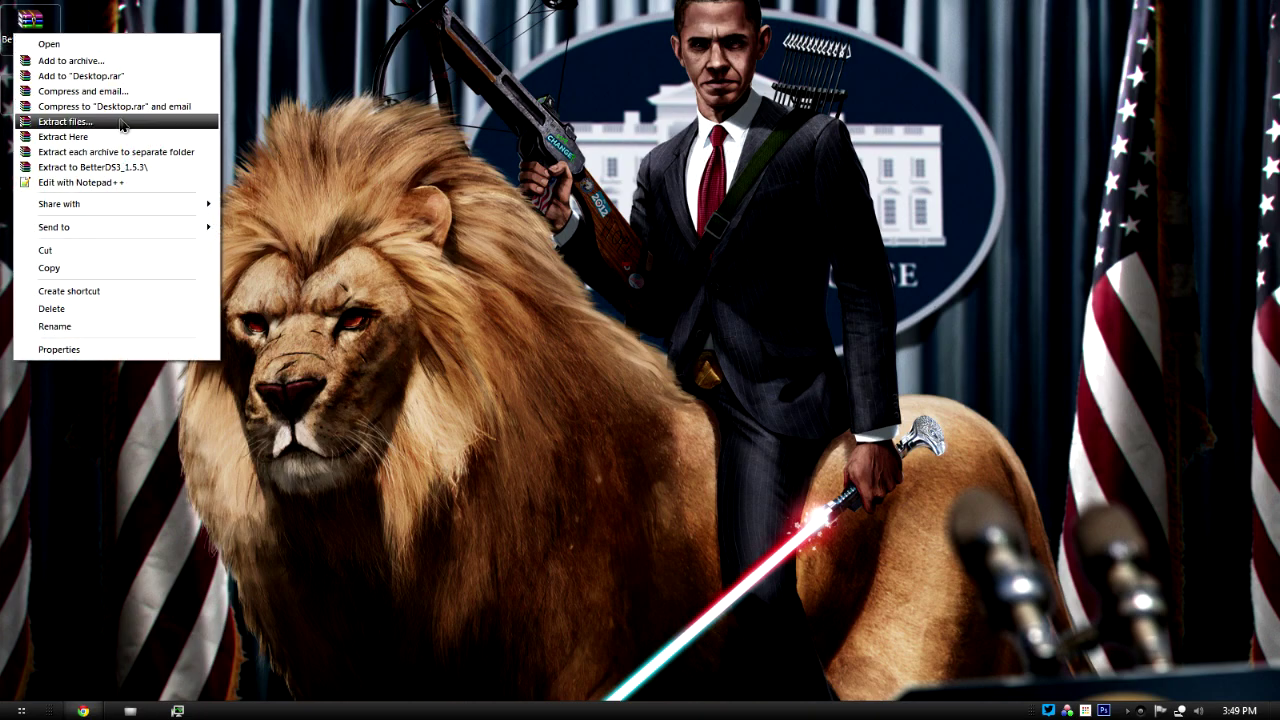
click(111, 137)
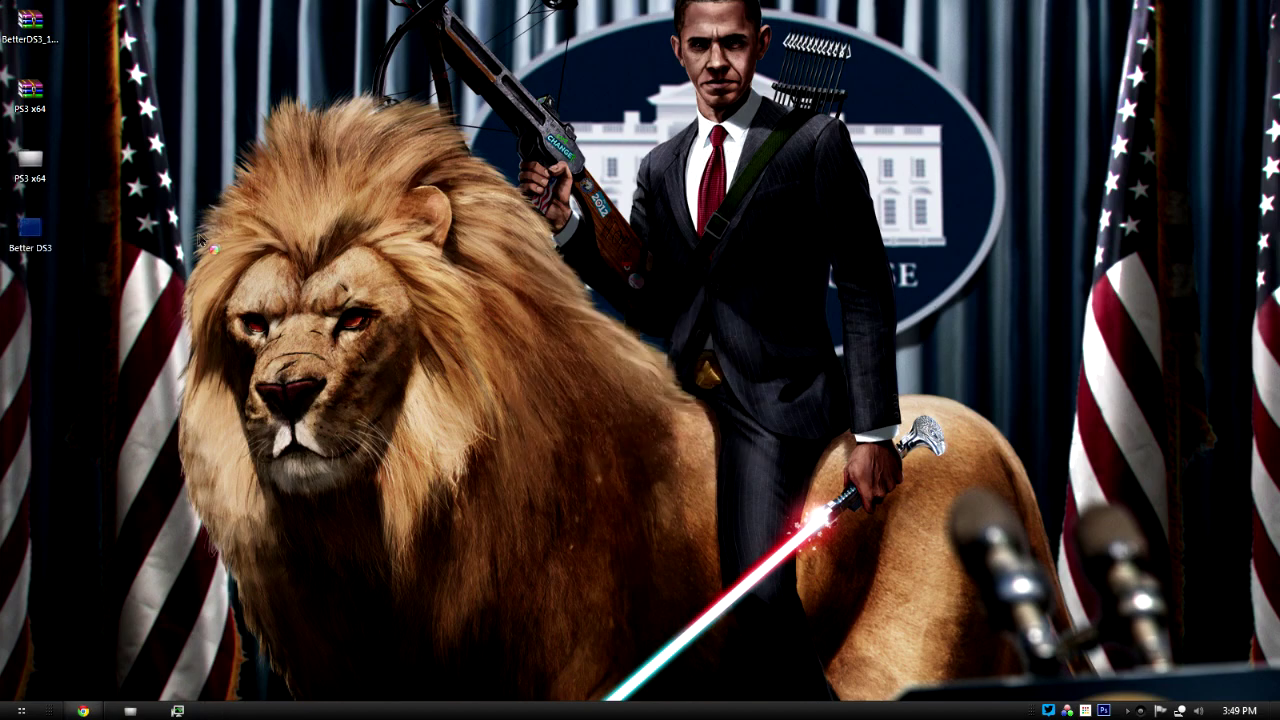
Move the extracted PS3 x64 folder and Better DS3 program side by side, apart from the archives on the desktop.
drag(40, 165, 162, 100)
drag(30, 232, 212, 98)
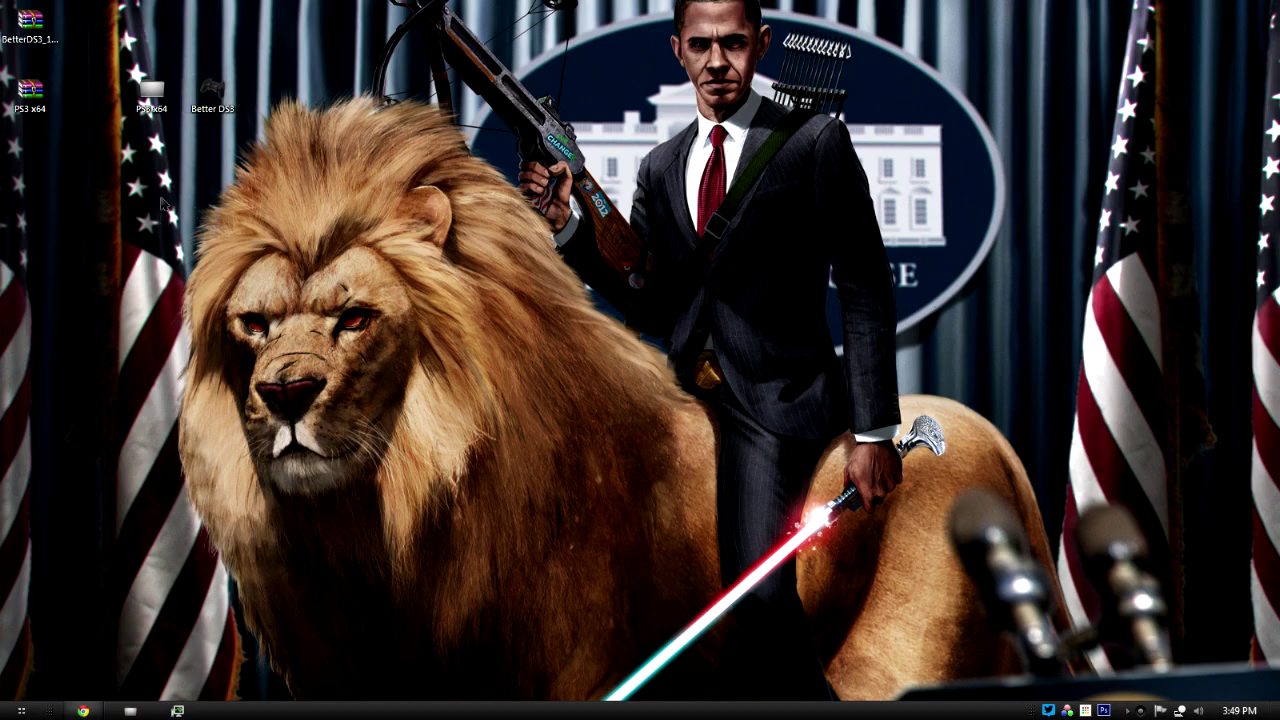
click(150, 100)
click(1143, 710)
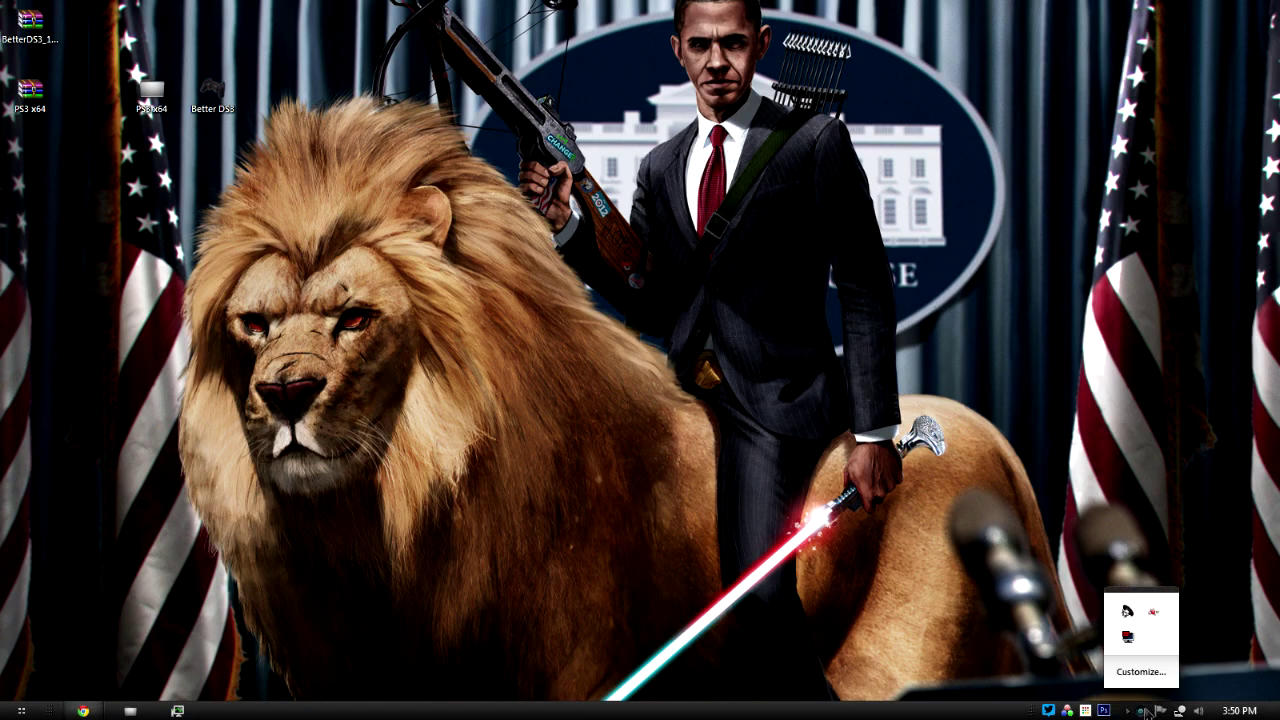
click(1143, 710)
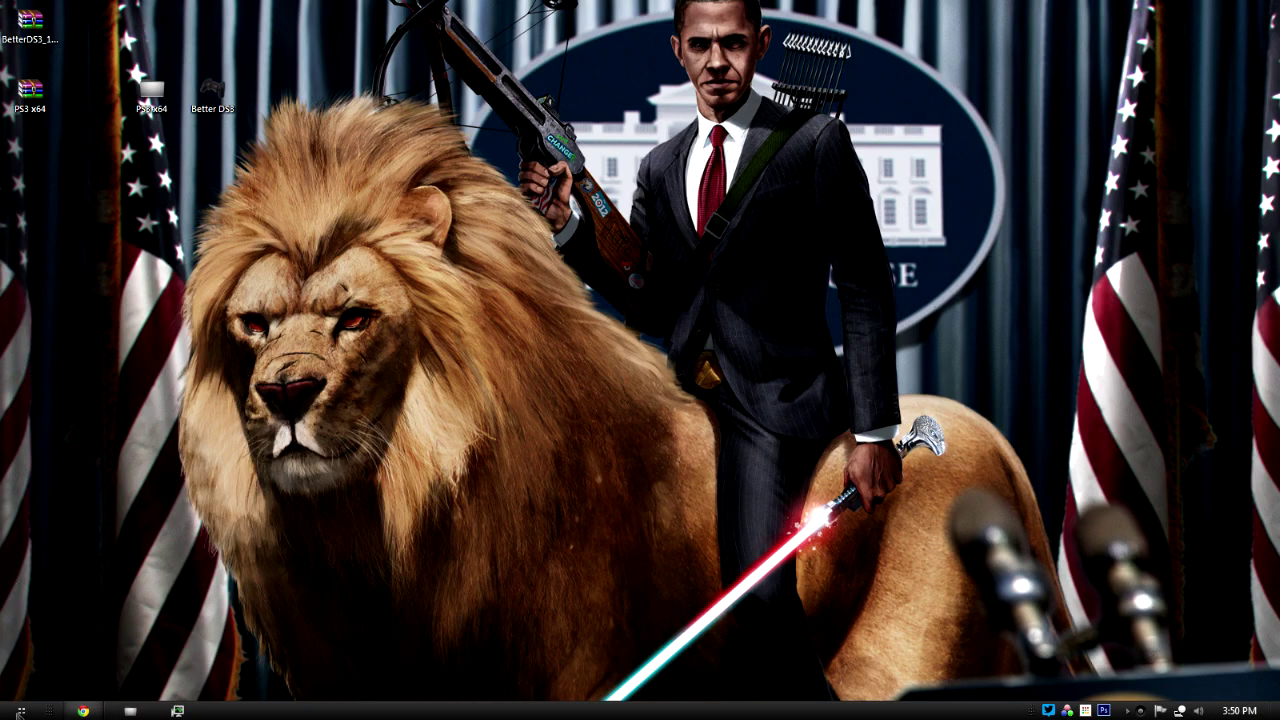
Open the properties of the PLAYSTATION(R)3 Controller from Devices and Printers, dismissing the enhanced device icons notice.
click(20, 711)
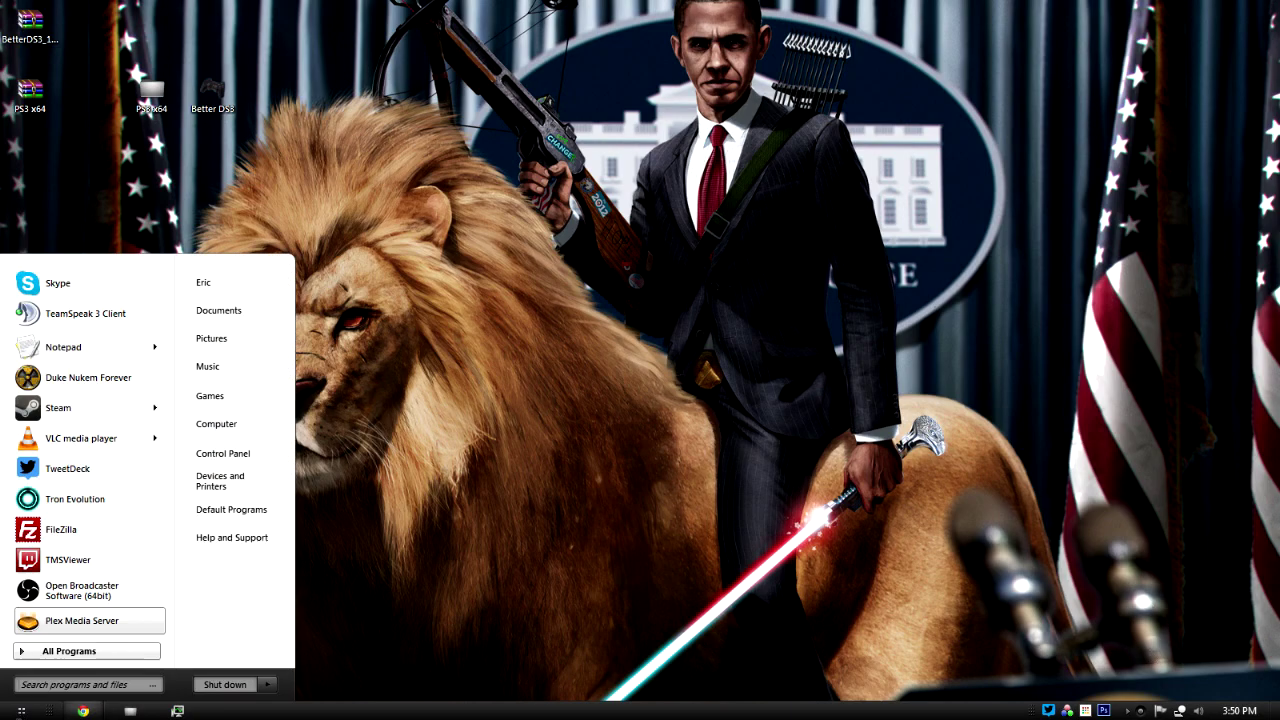
click(237, 486)
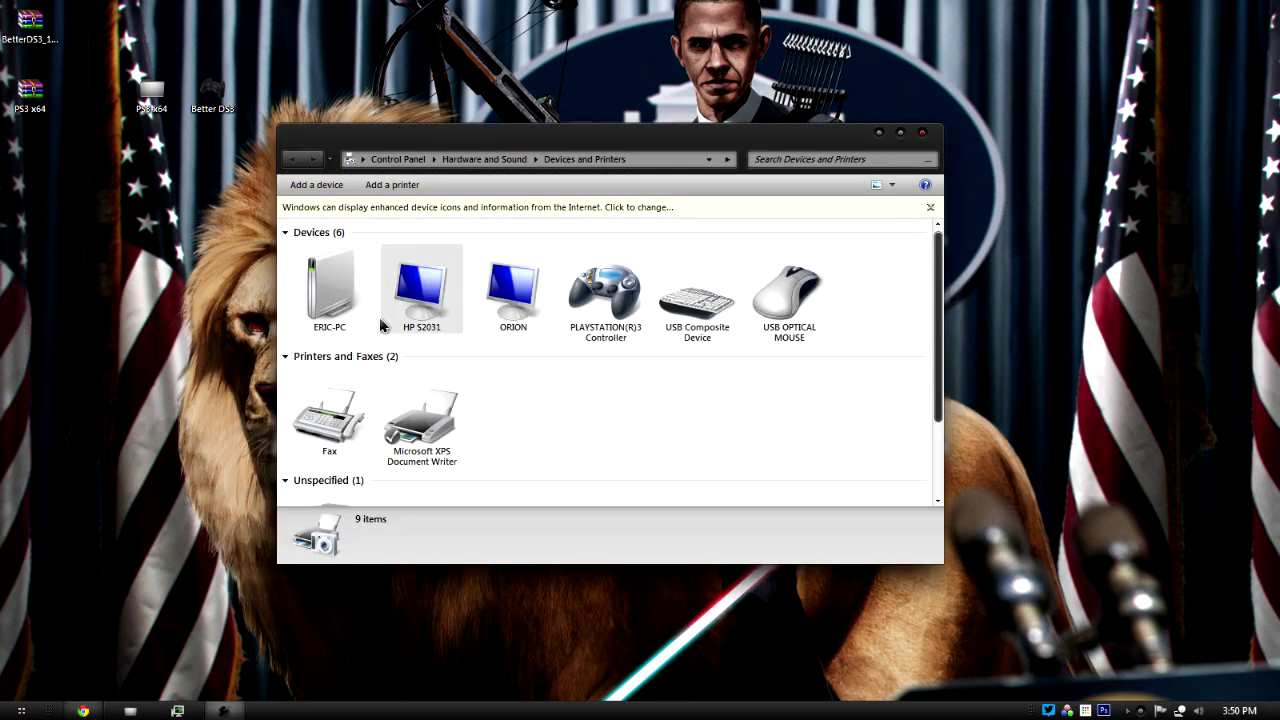
click(620, 338)
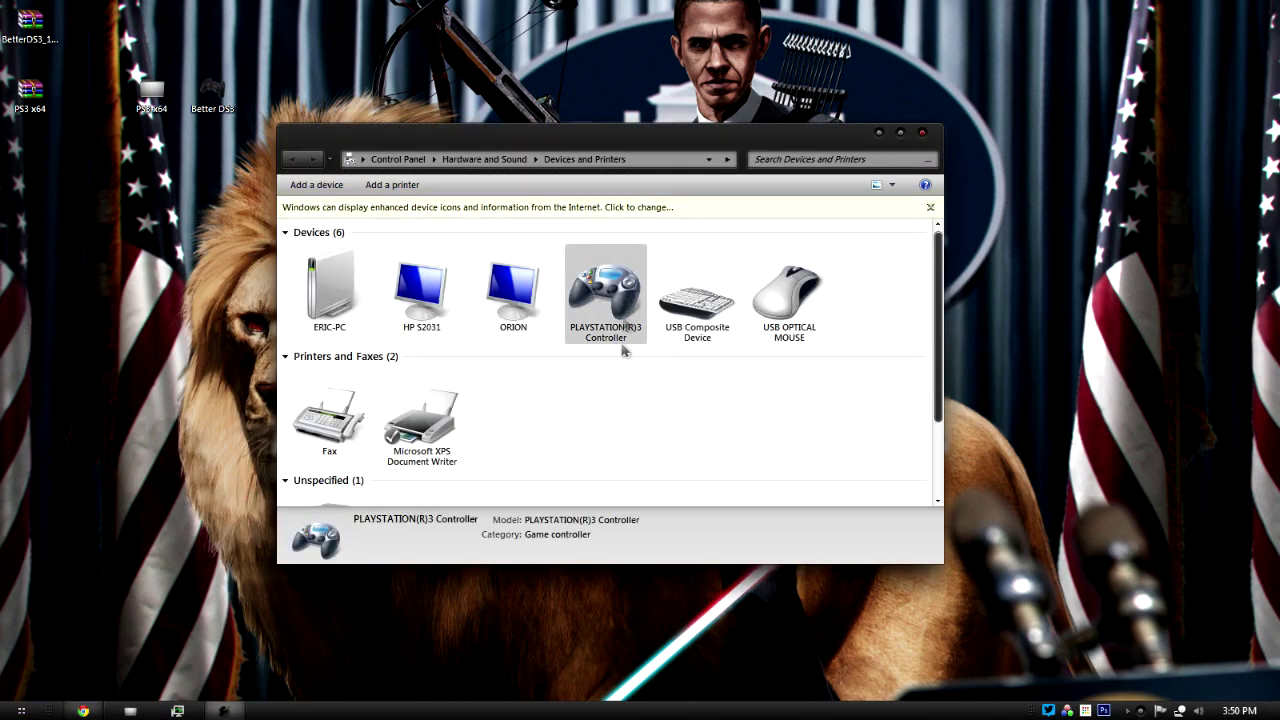
click(930, 210)
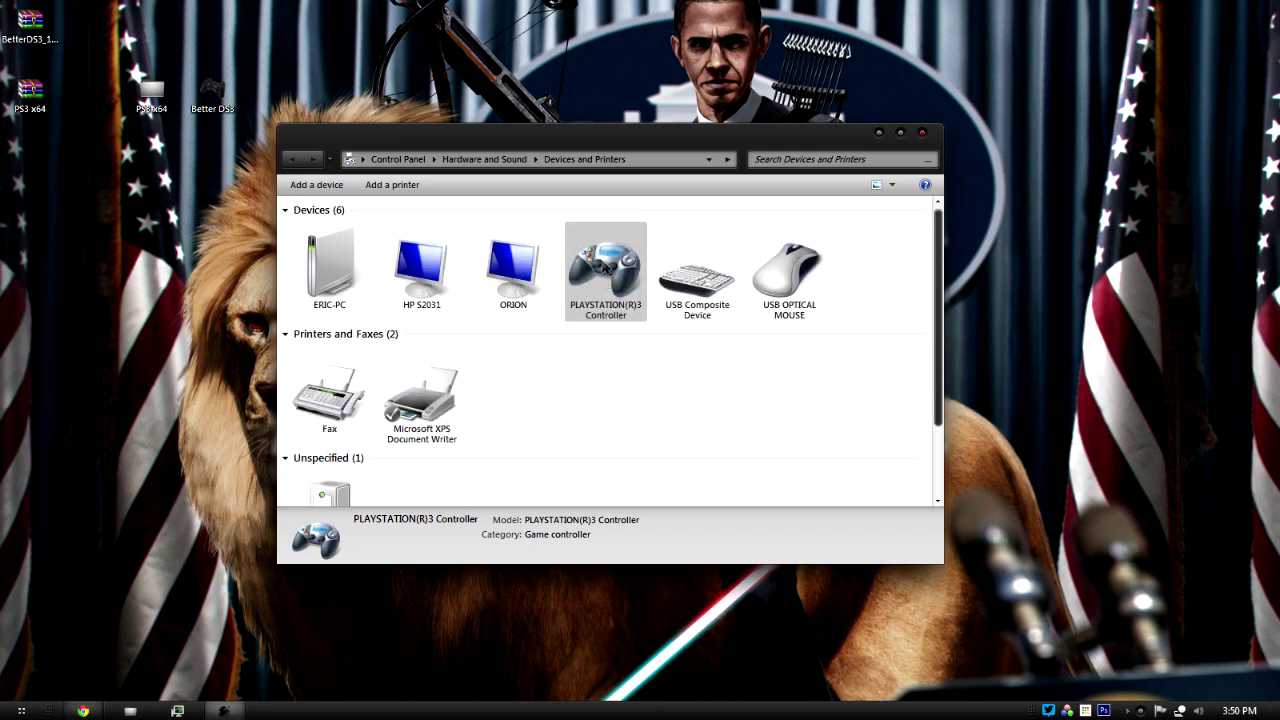
right_click(603, 262)
click(634, 343)
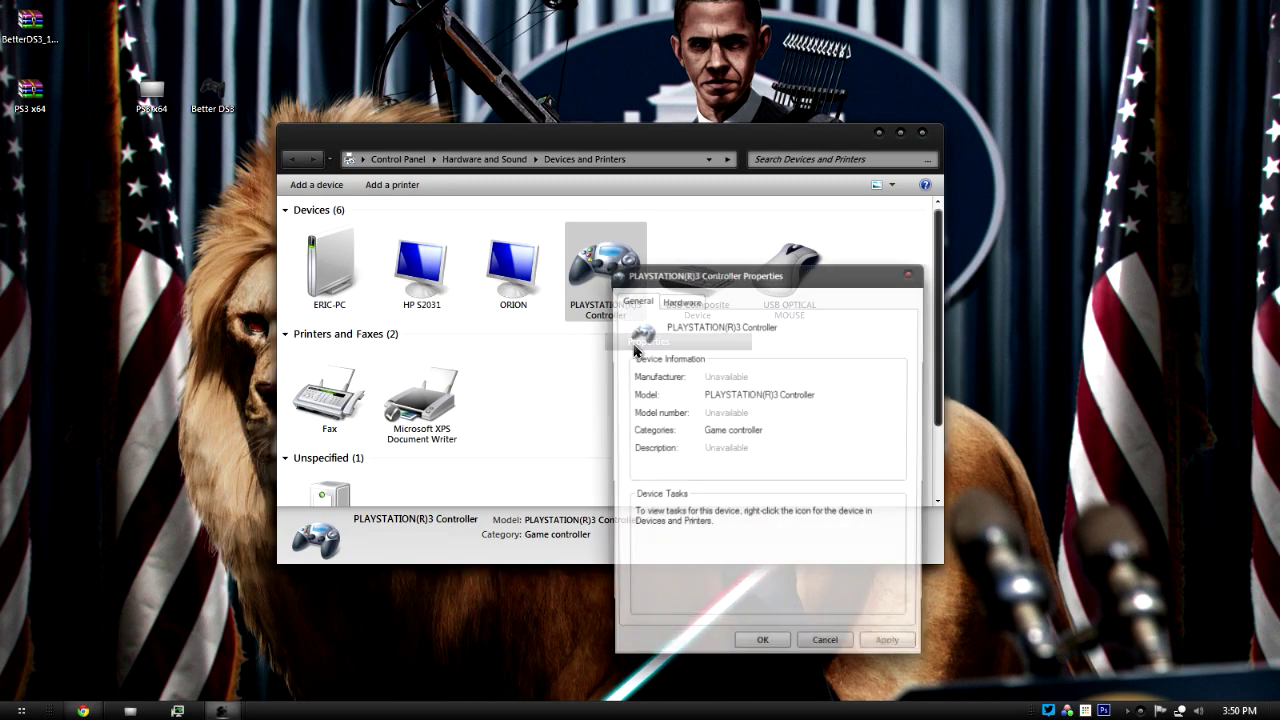
Open the driver settings of the controller's USB Input Device hardware function.
click(686, 301)
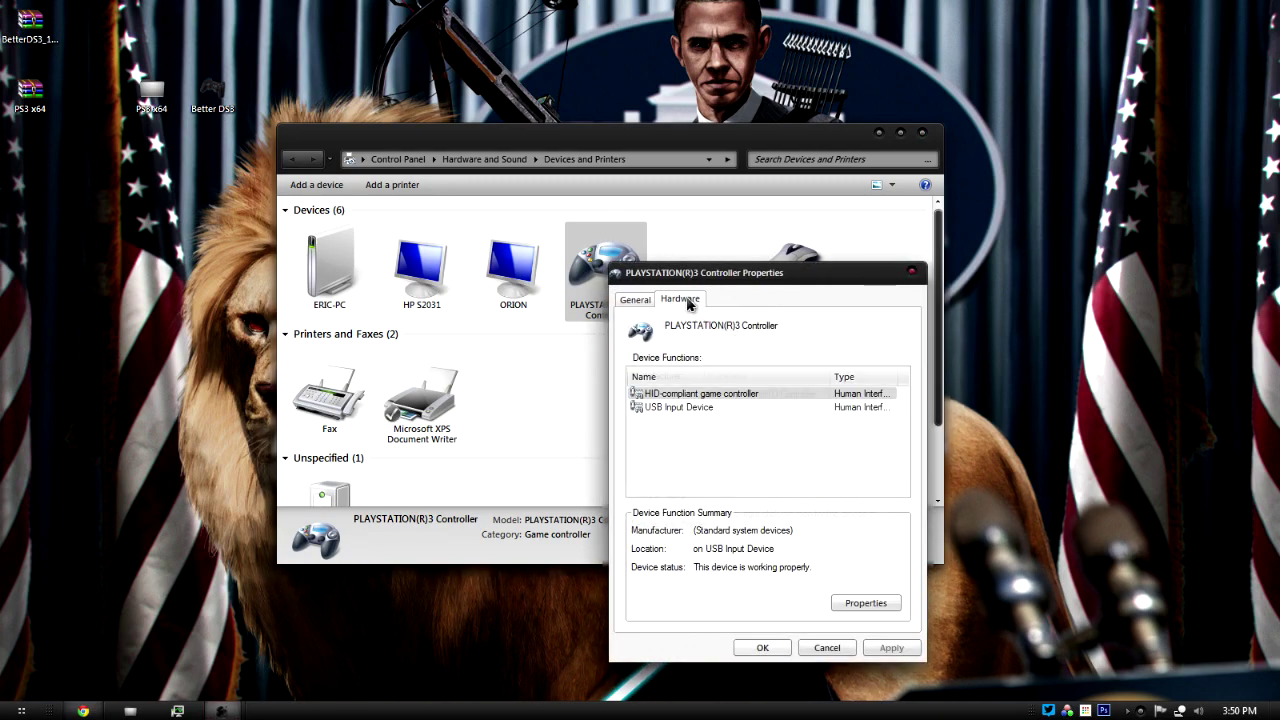
click(675, 408)
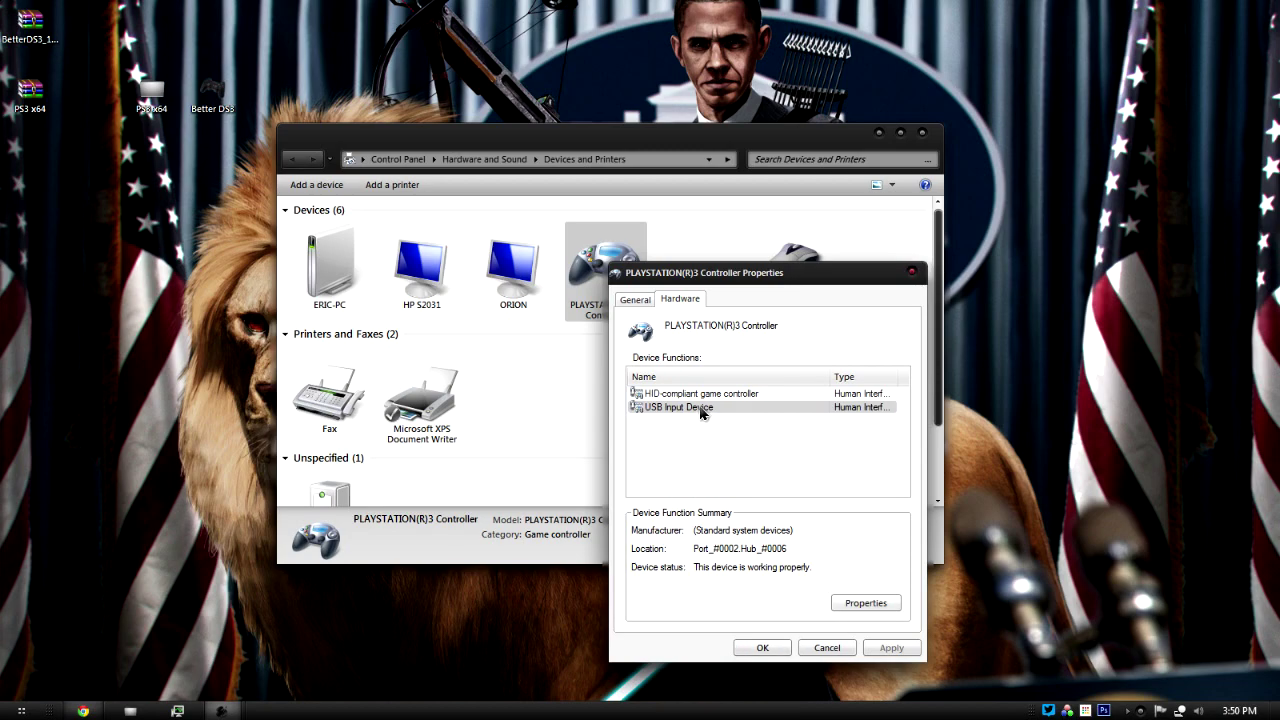
click(866, 602)
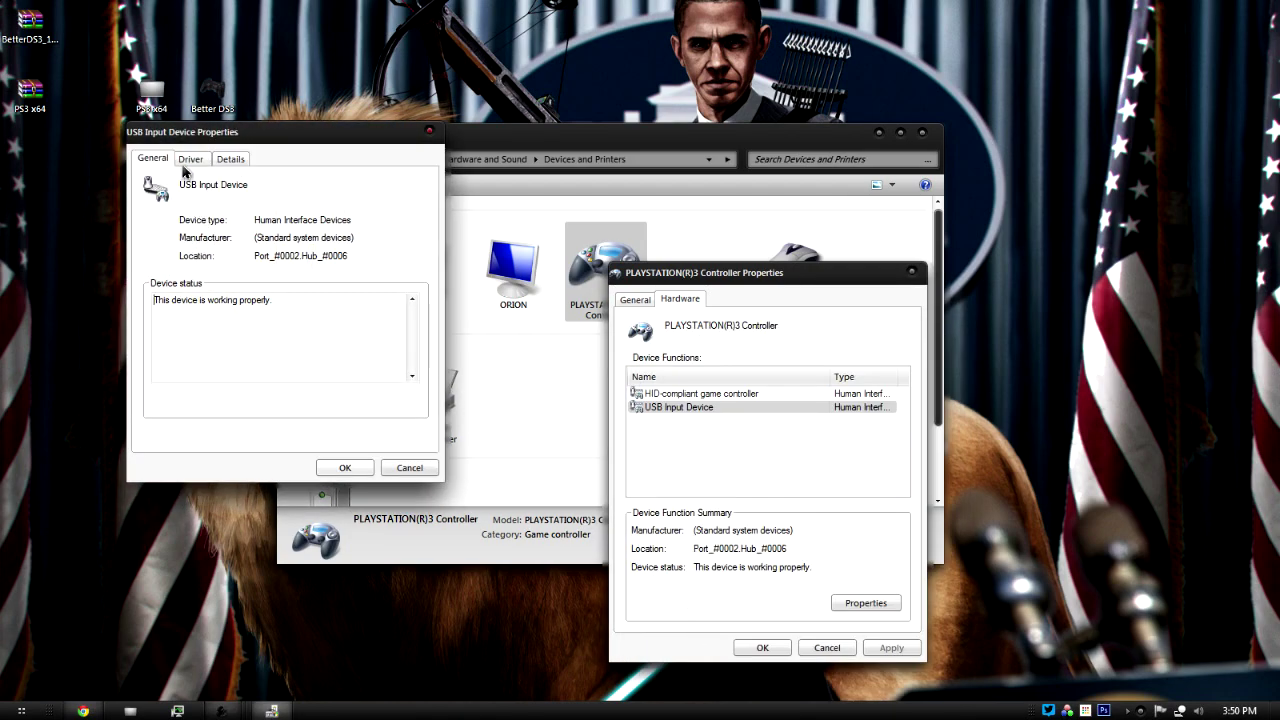
click(190, 162)
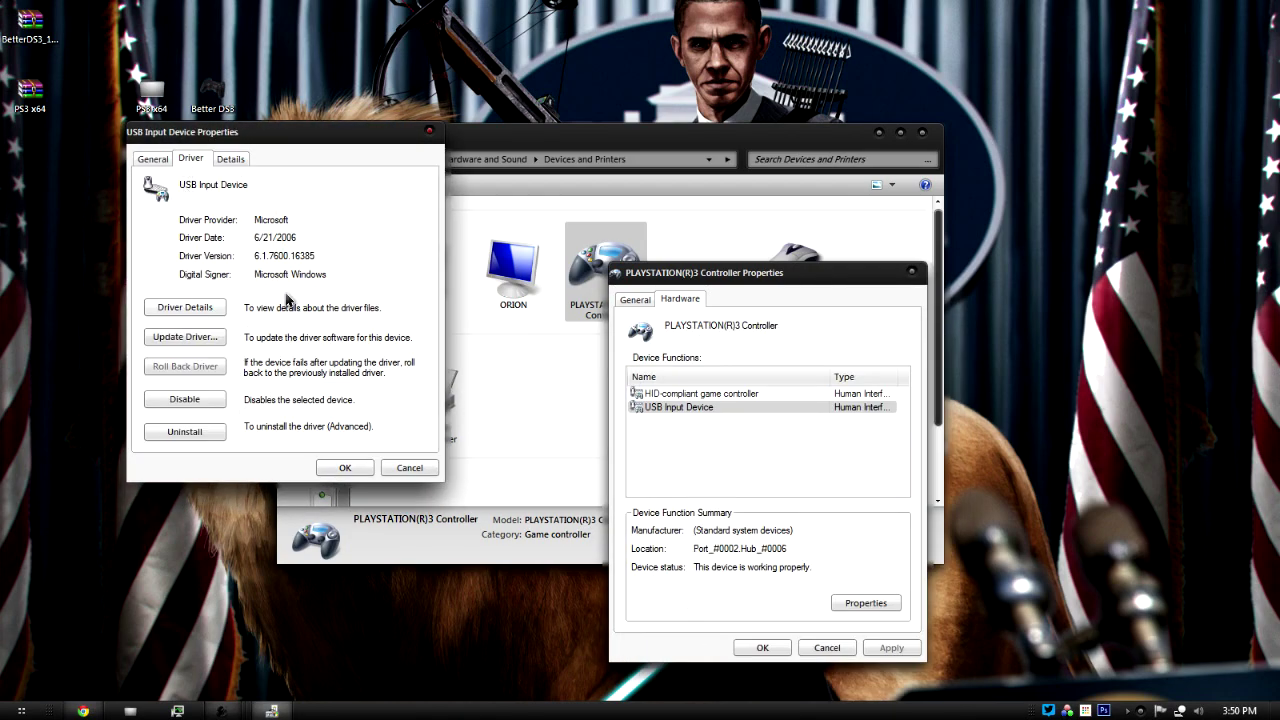
Start a manual driver update for the USB Input Device and choose the desktop's PS3 x64 folder as the search location.
click(178, 343)
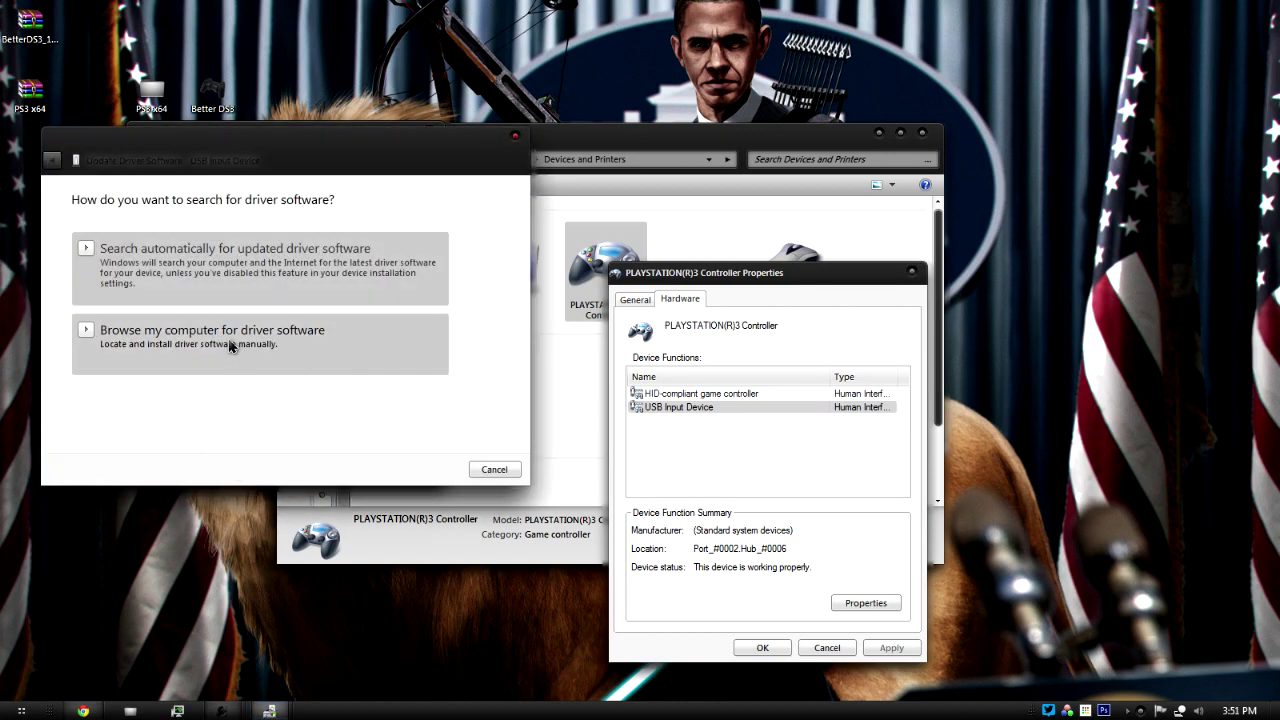
click(229, 344)
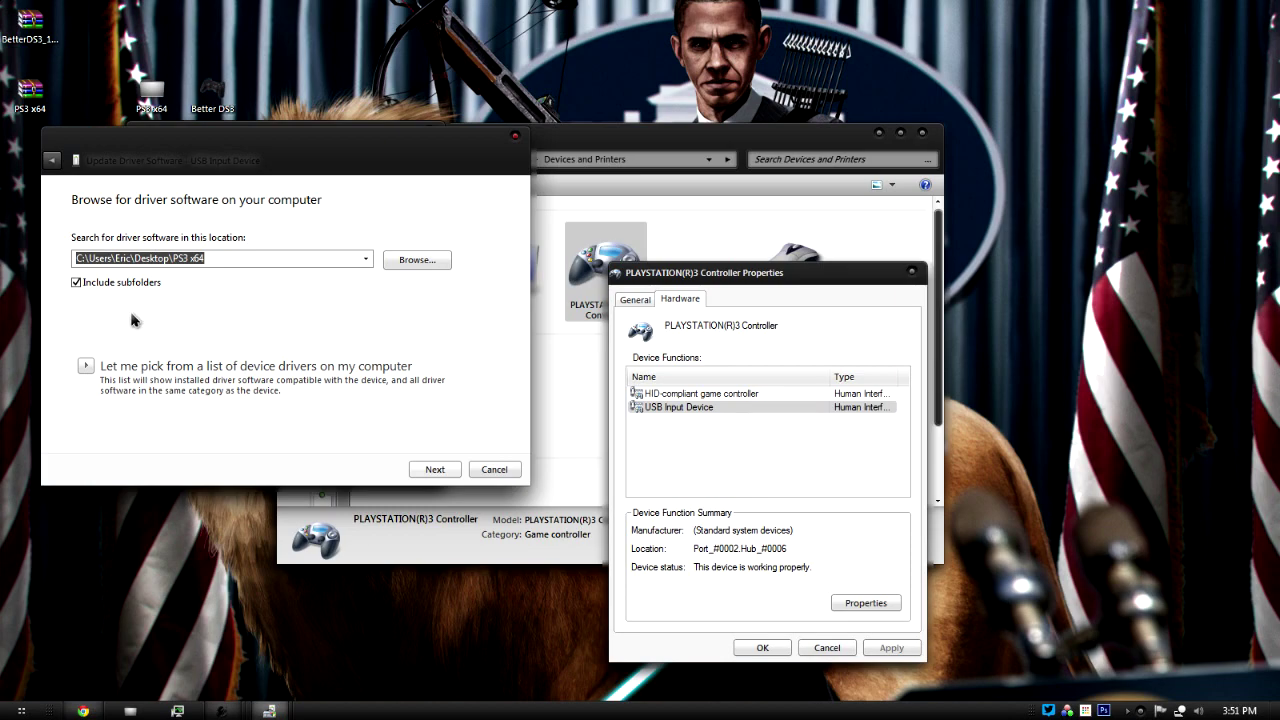
click(417, 260)
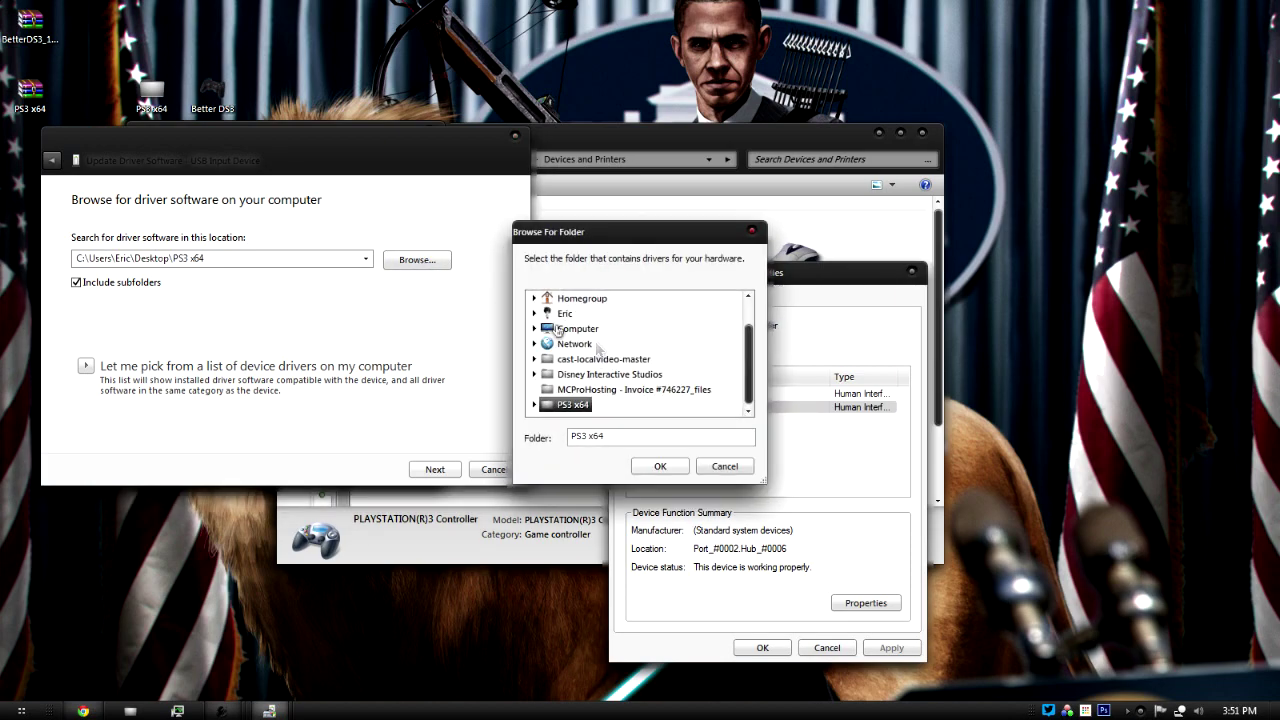
drag(753, 374, 747, 403)
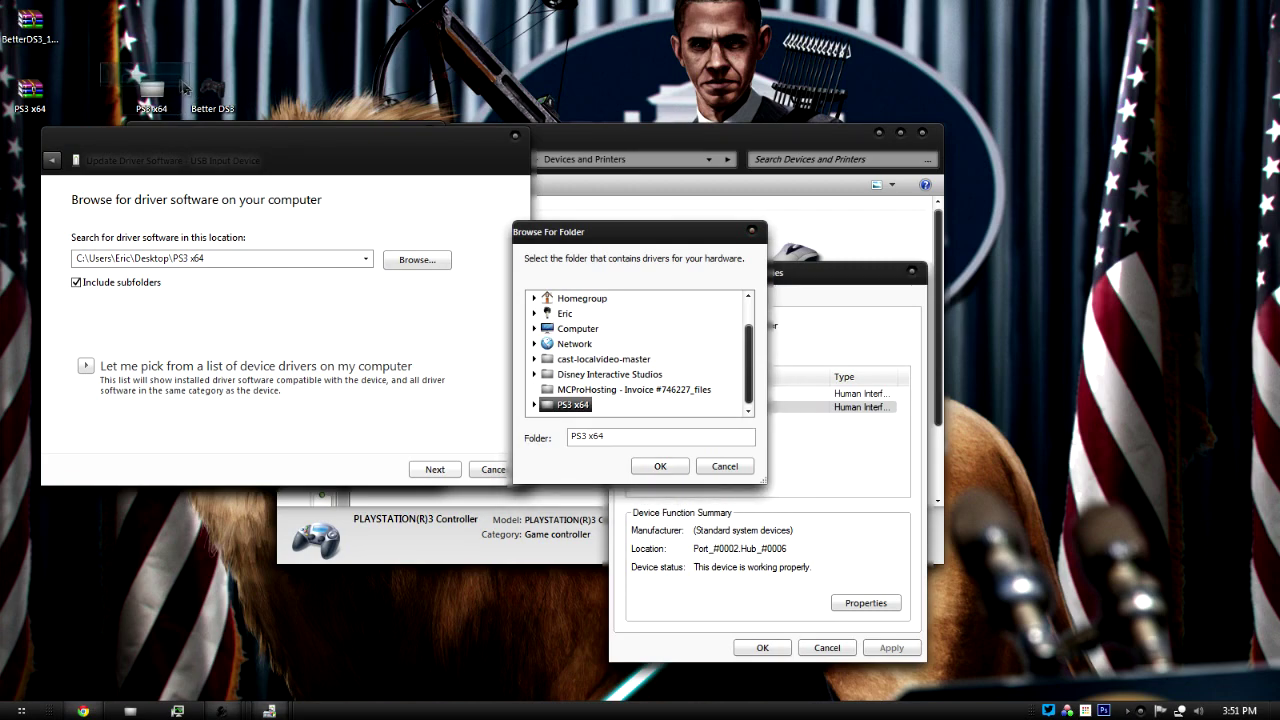
click(534, 404)
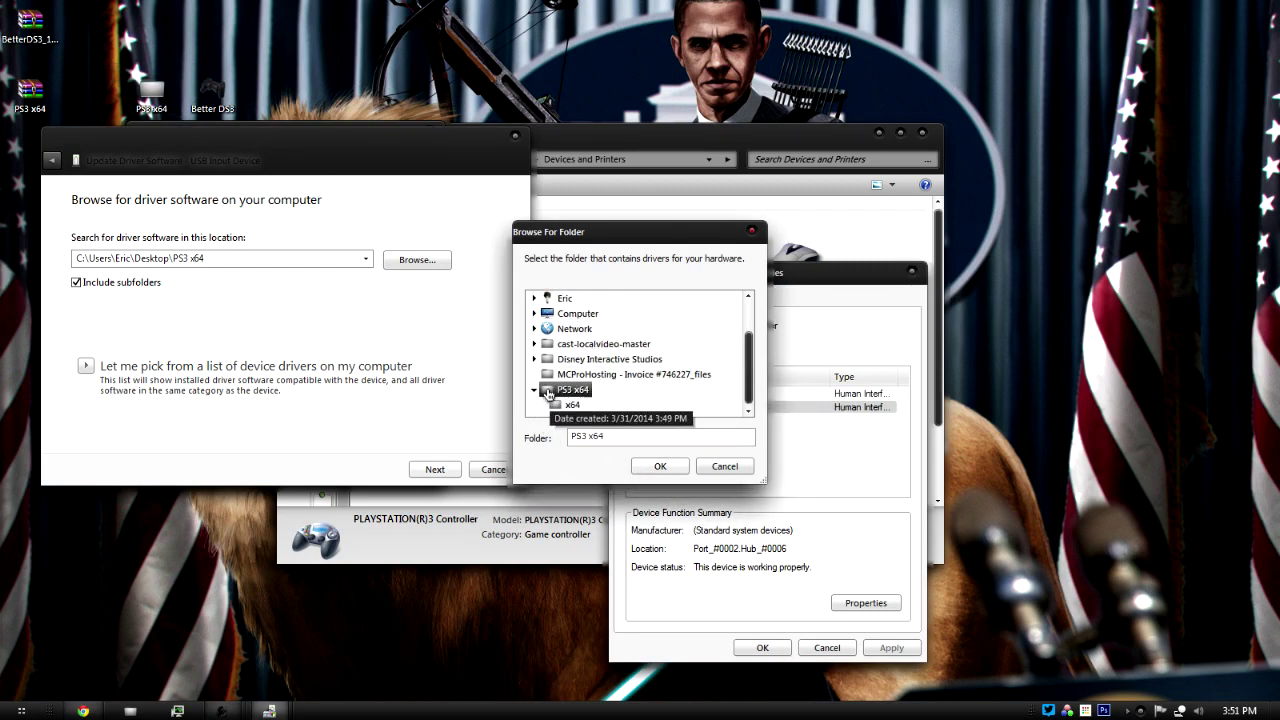
click(664, 469)
Install the MotioninJoy driver software from the chosen folder, approve the security request and close the update wizard.
click(432, 470)
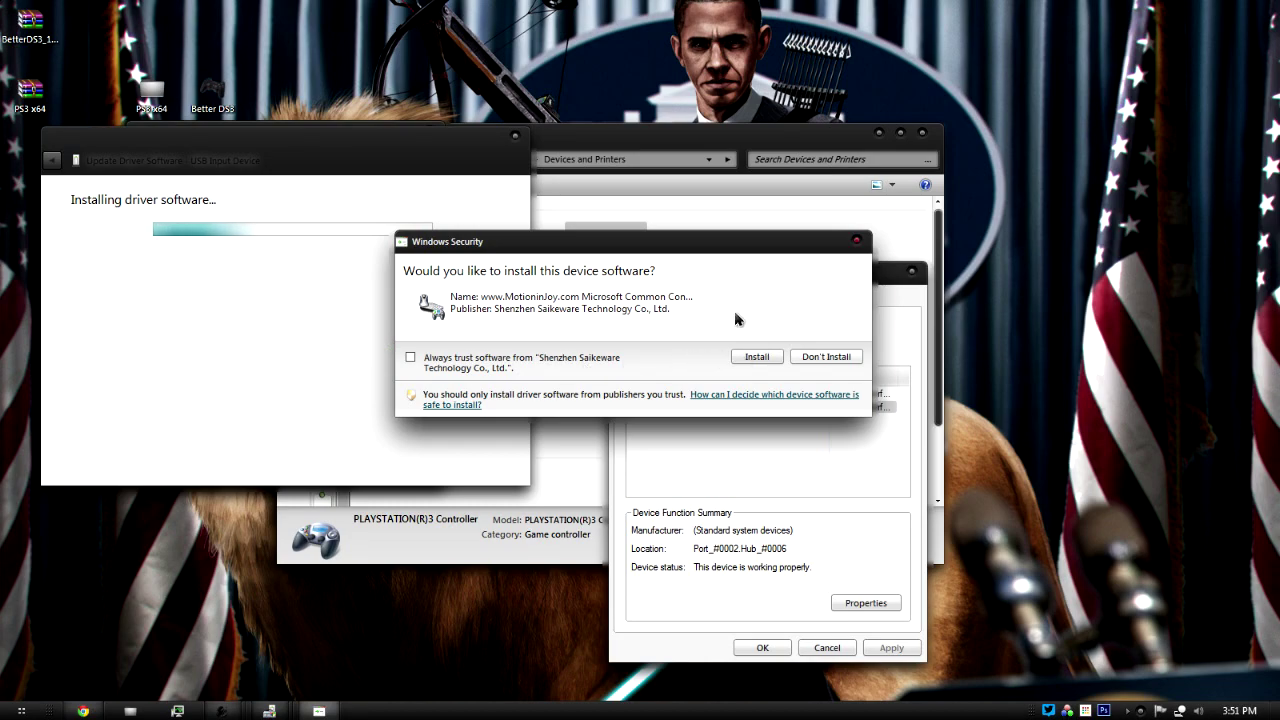
click(754, 357)
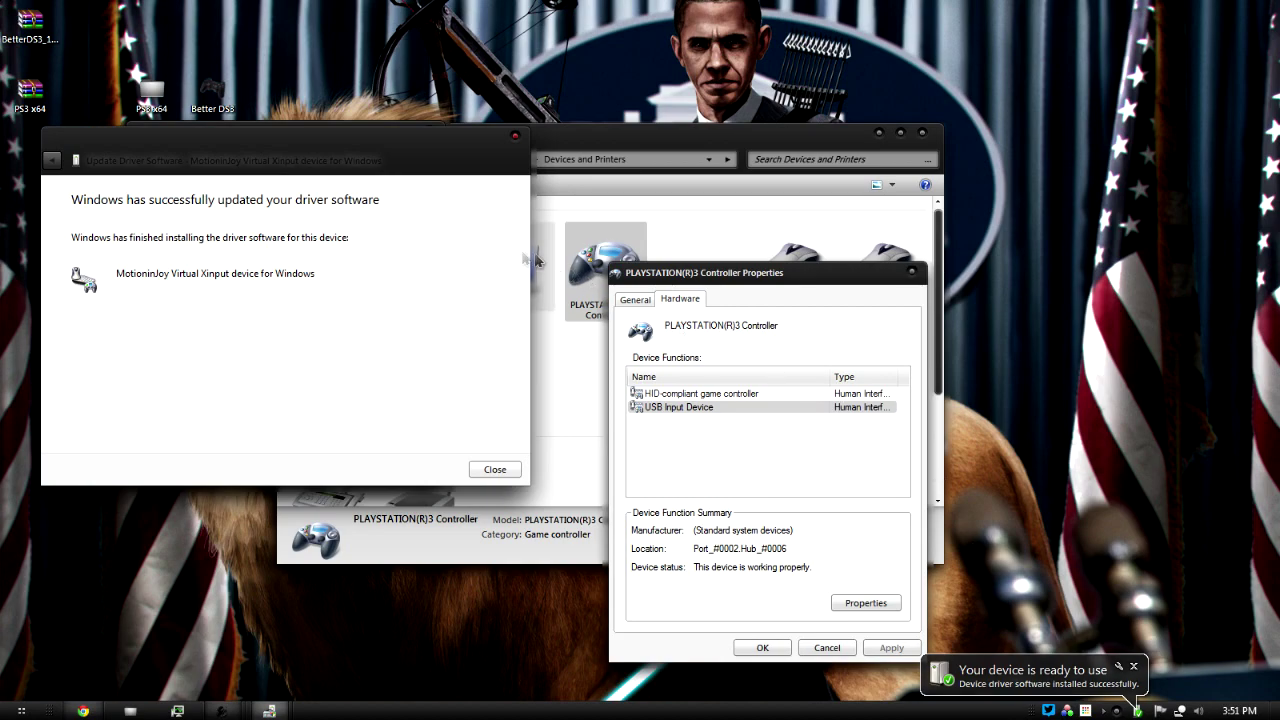
click(494, 470)
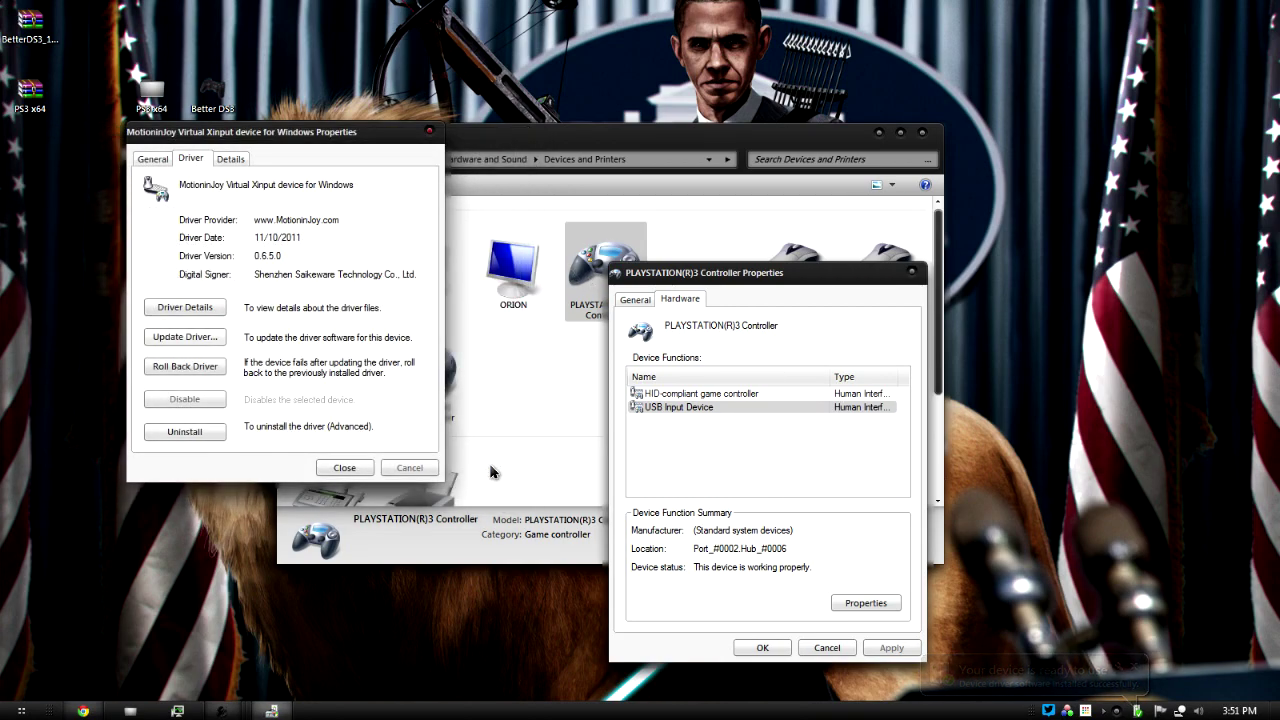
Close the device driver properties, the controller properties and the Devices and Printers window.
click(347, 470)
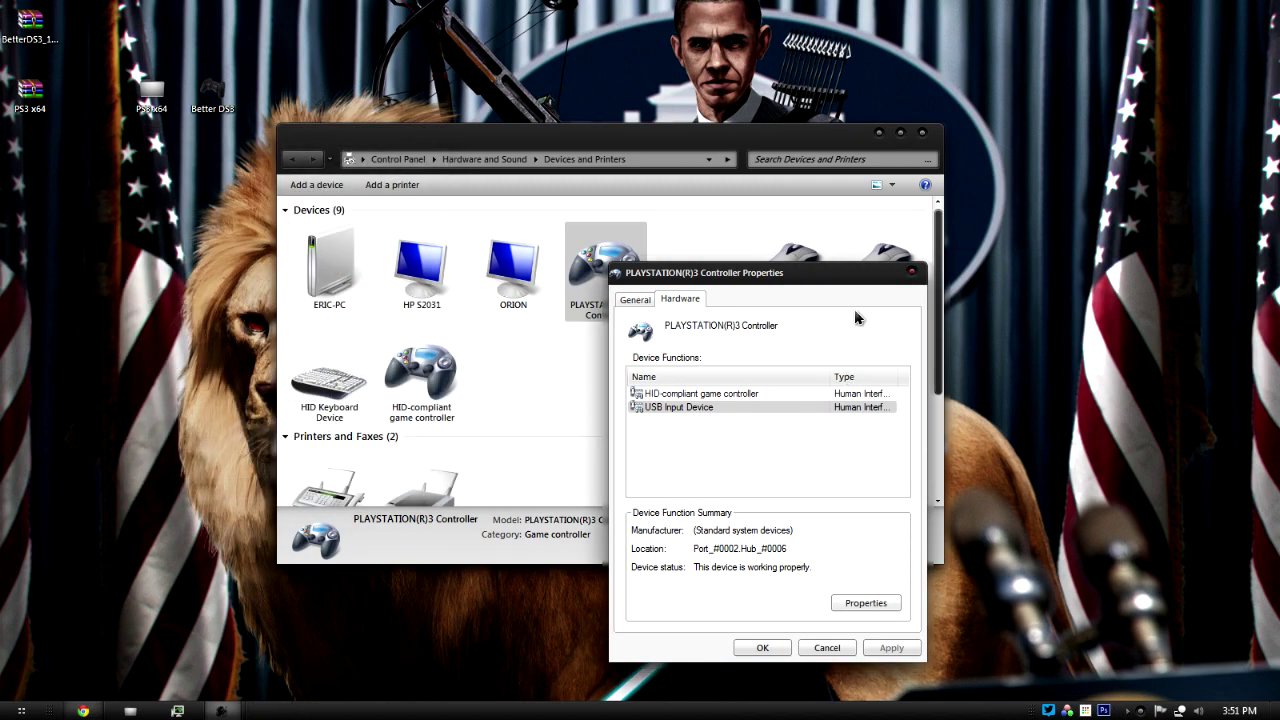
click(911, 272)
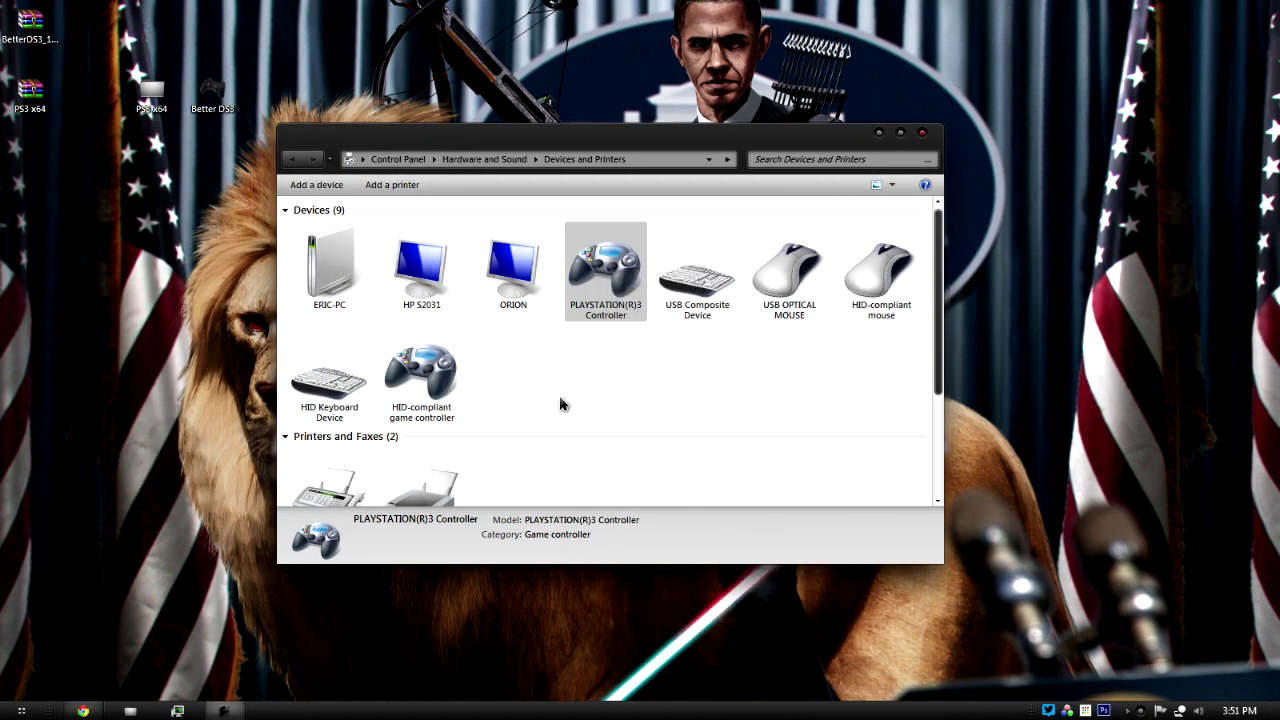
mouse_move(556, 401)
mouse_down()
mouse_move(383, 334)
mouse_move(554, 386)
mouse_up()
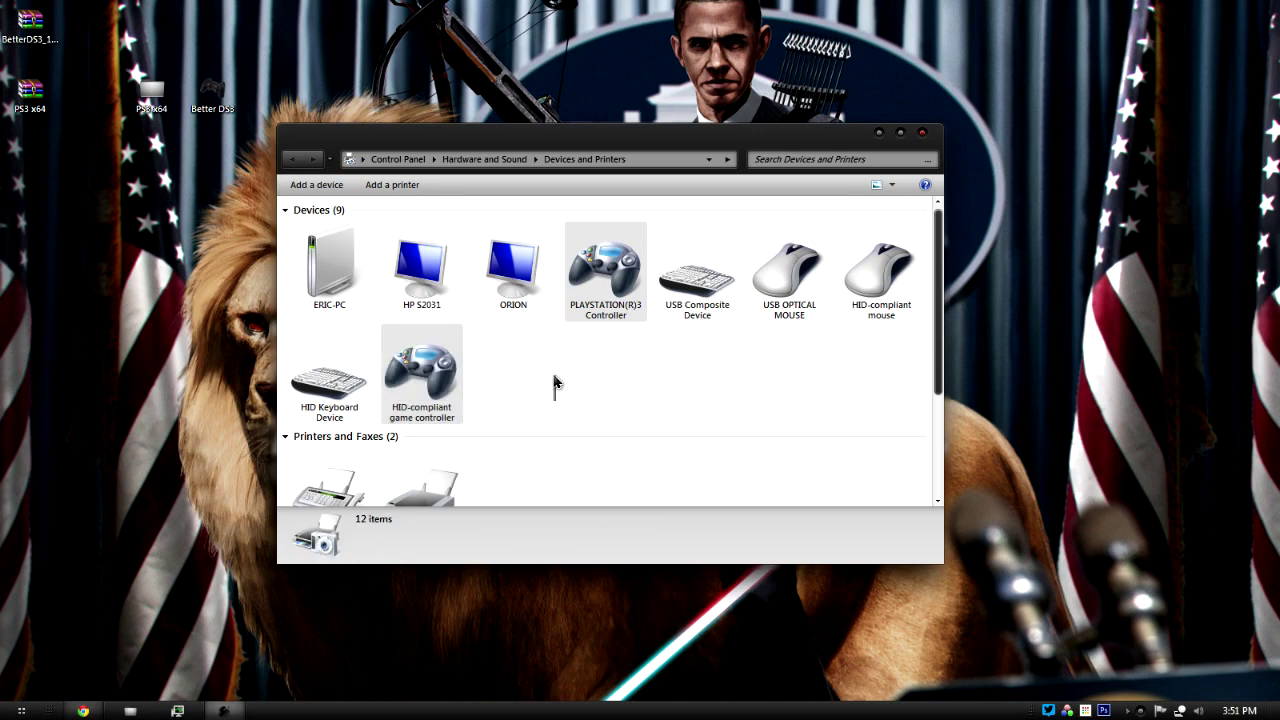
click(922, 134)
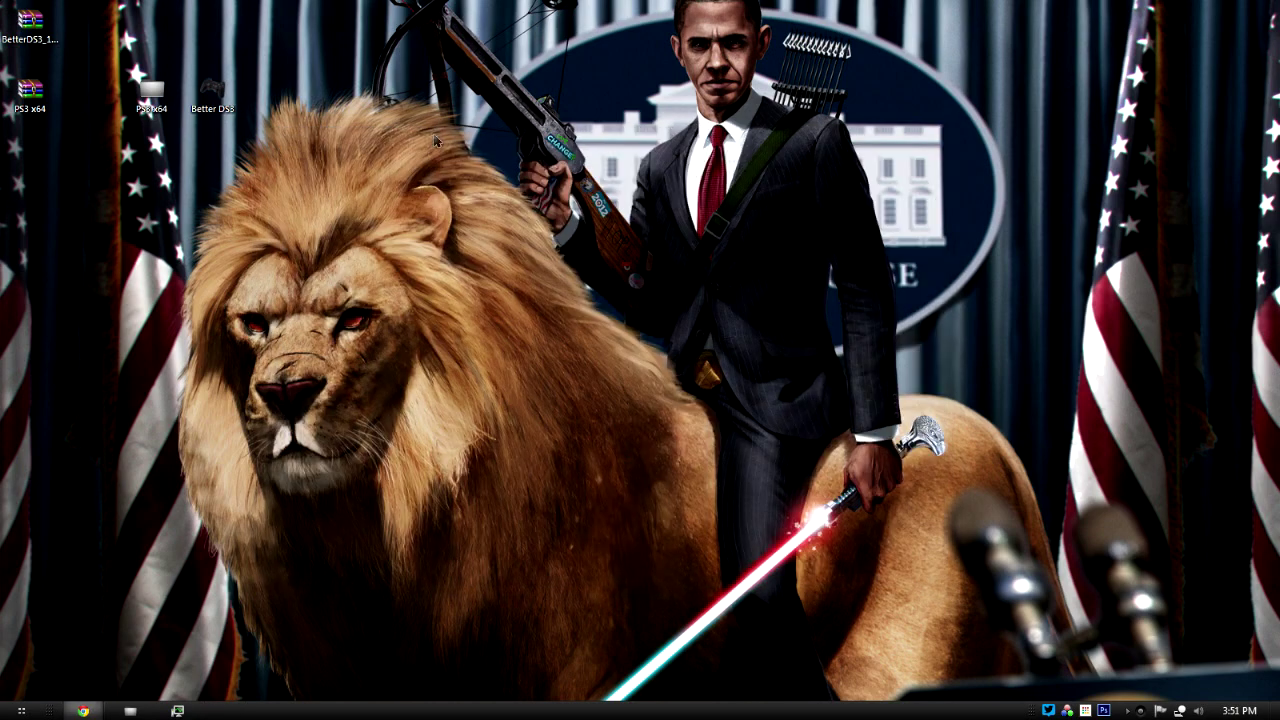
Launch Better DS3 from the desktop and check the list of available controller profiles.
double_click(210, 95)
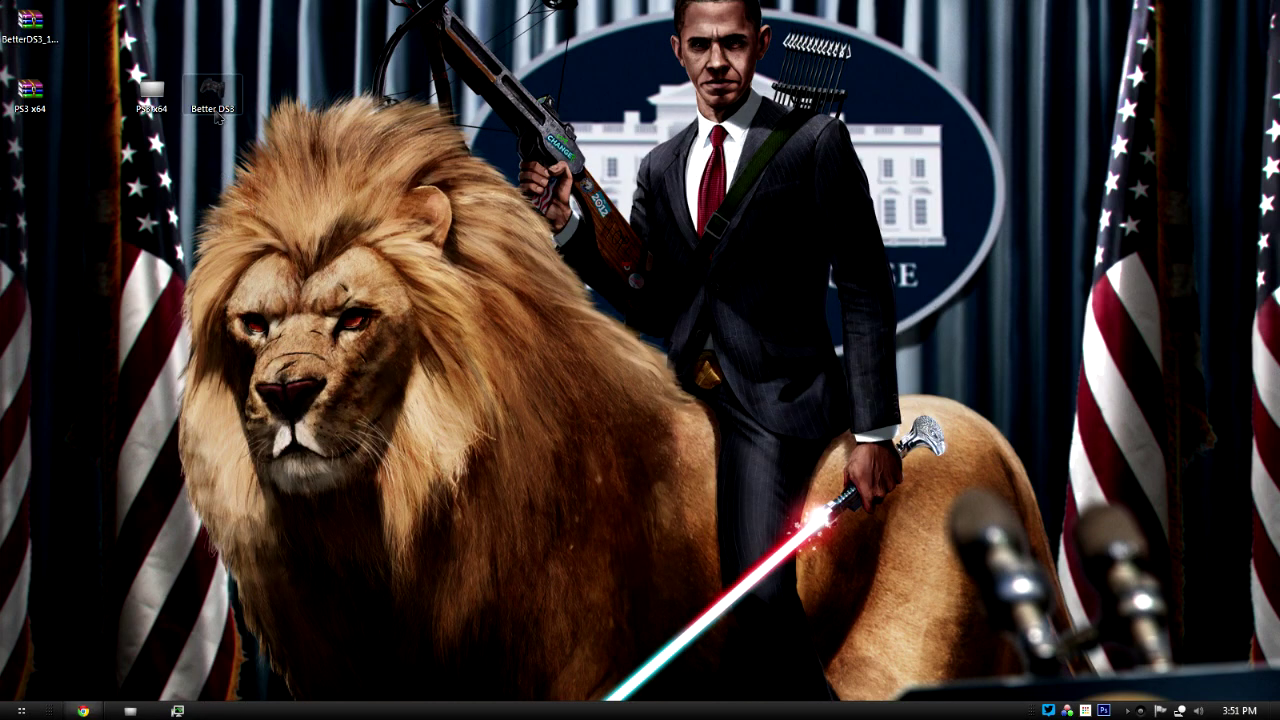
drag(225, 52, 453, 82)
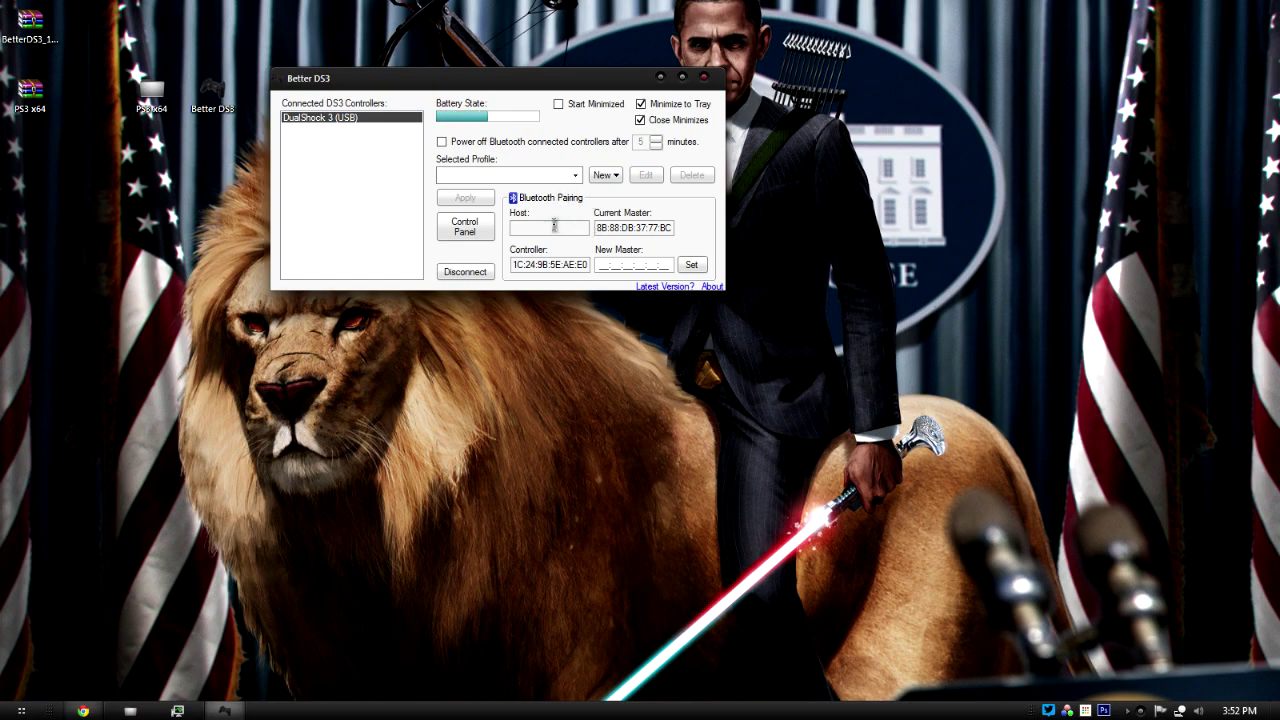
click(574, 177)
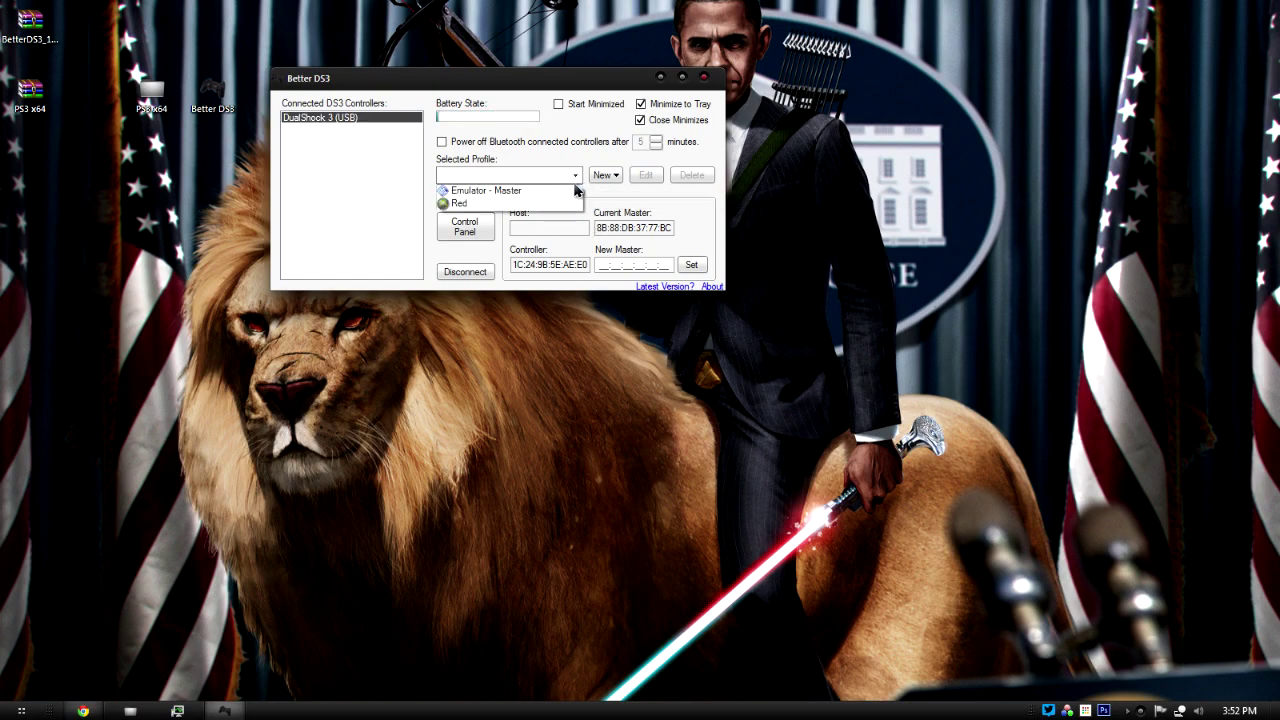
click(576, 178)
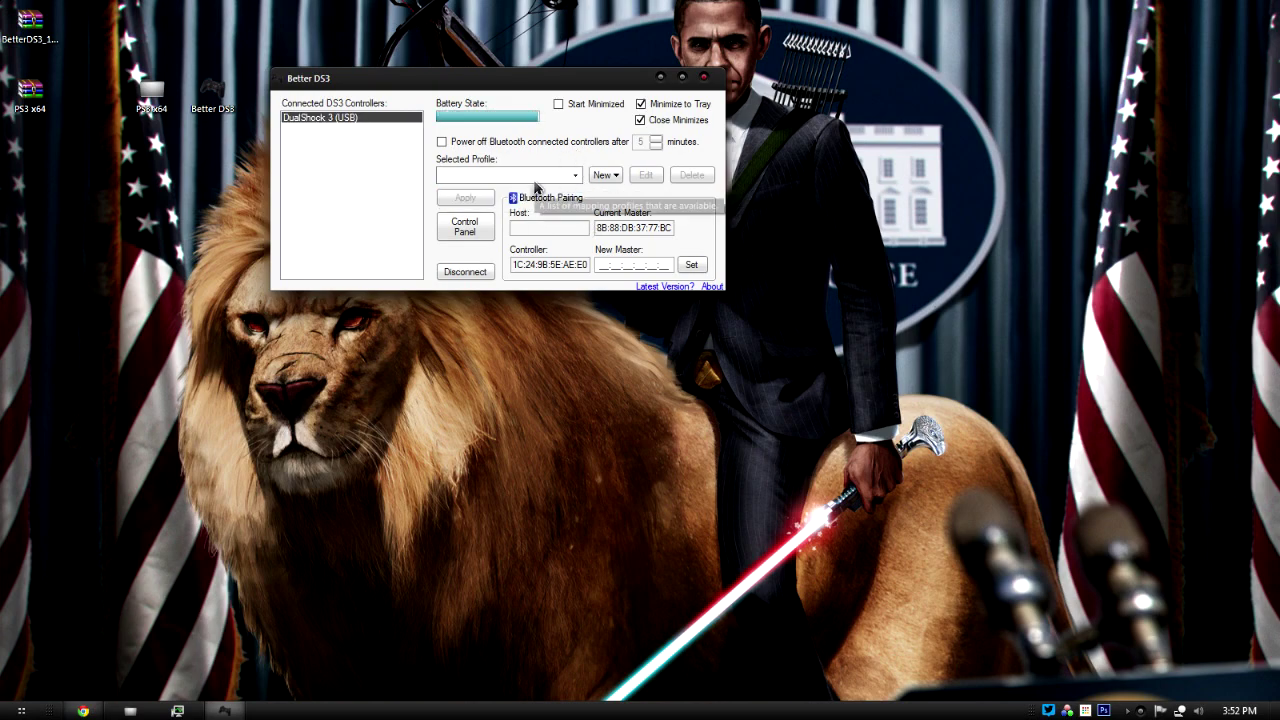
Create a new XInput controller profile and name it Red.
click(577, 178)
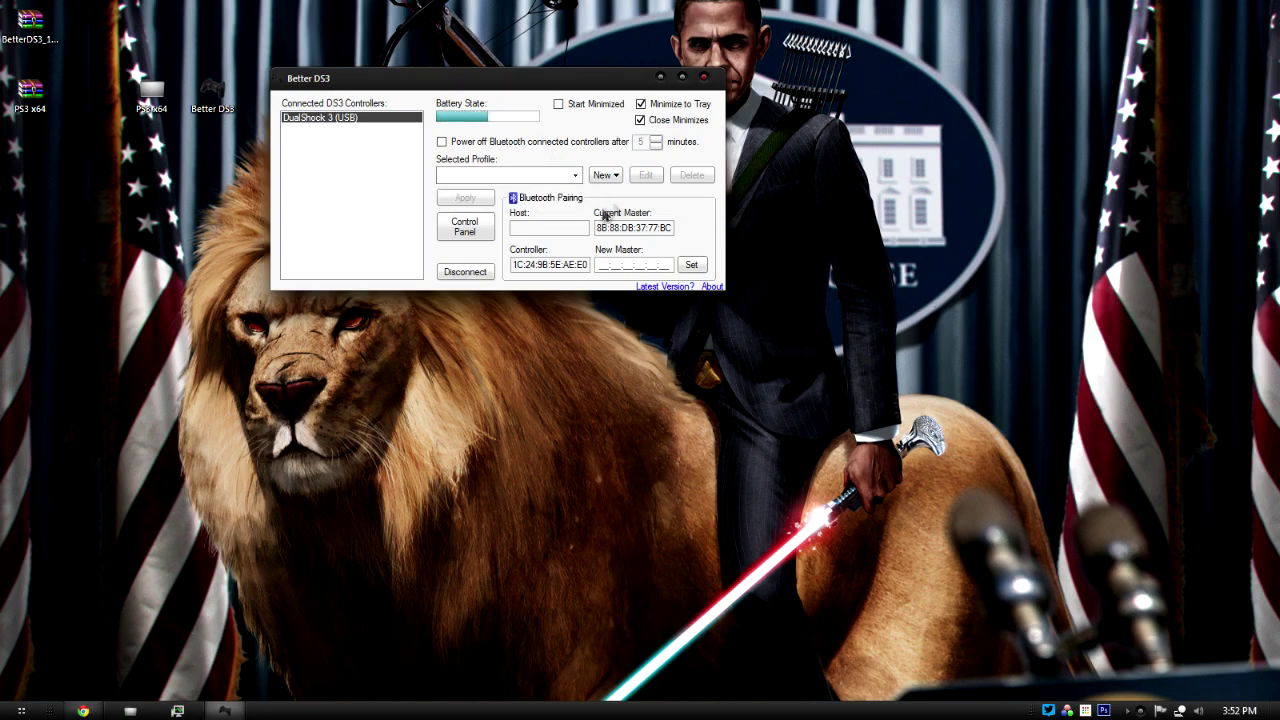
click(606, 175)
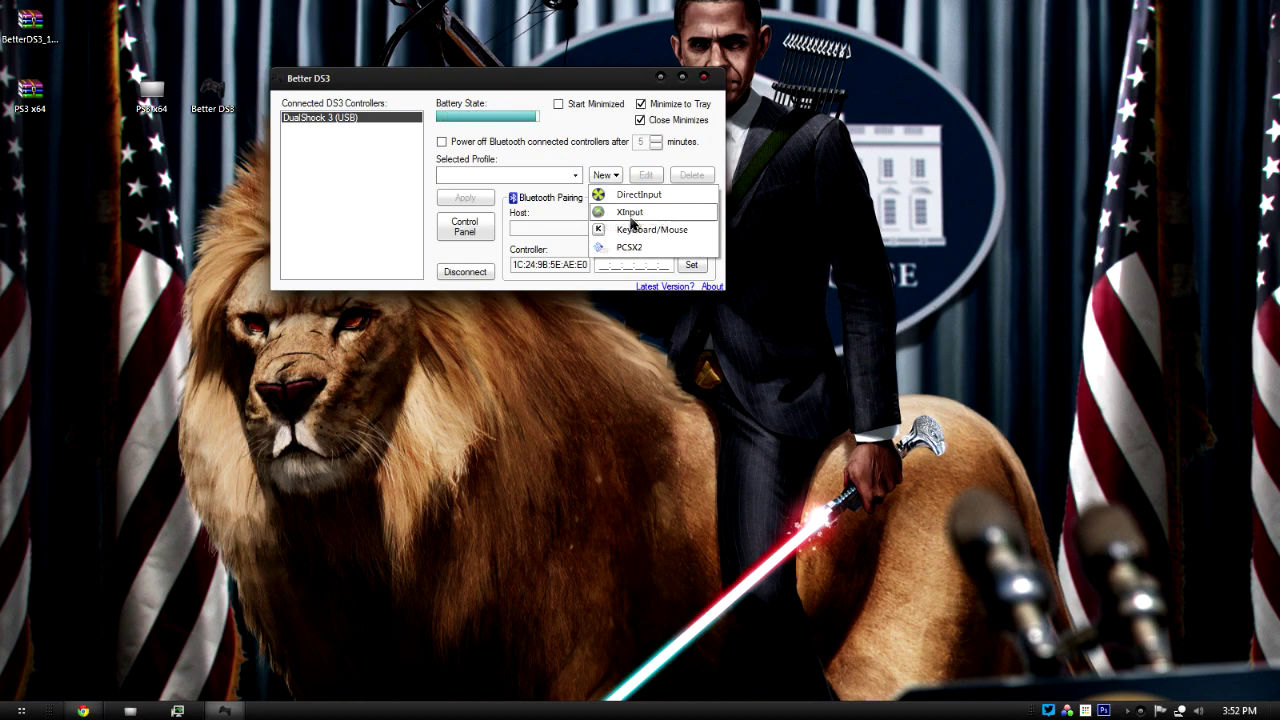
click(630, 214)
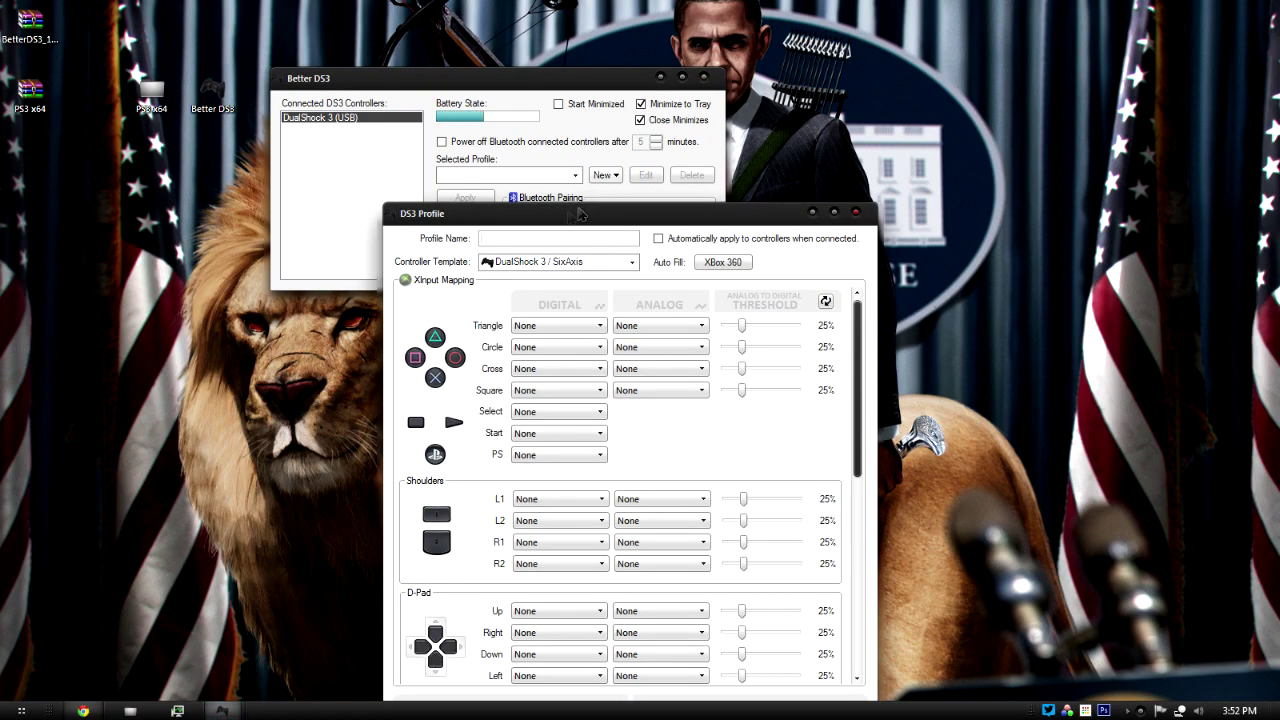
click(512, 78)
text(Red)
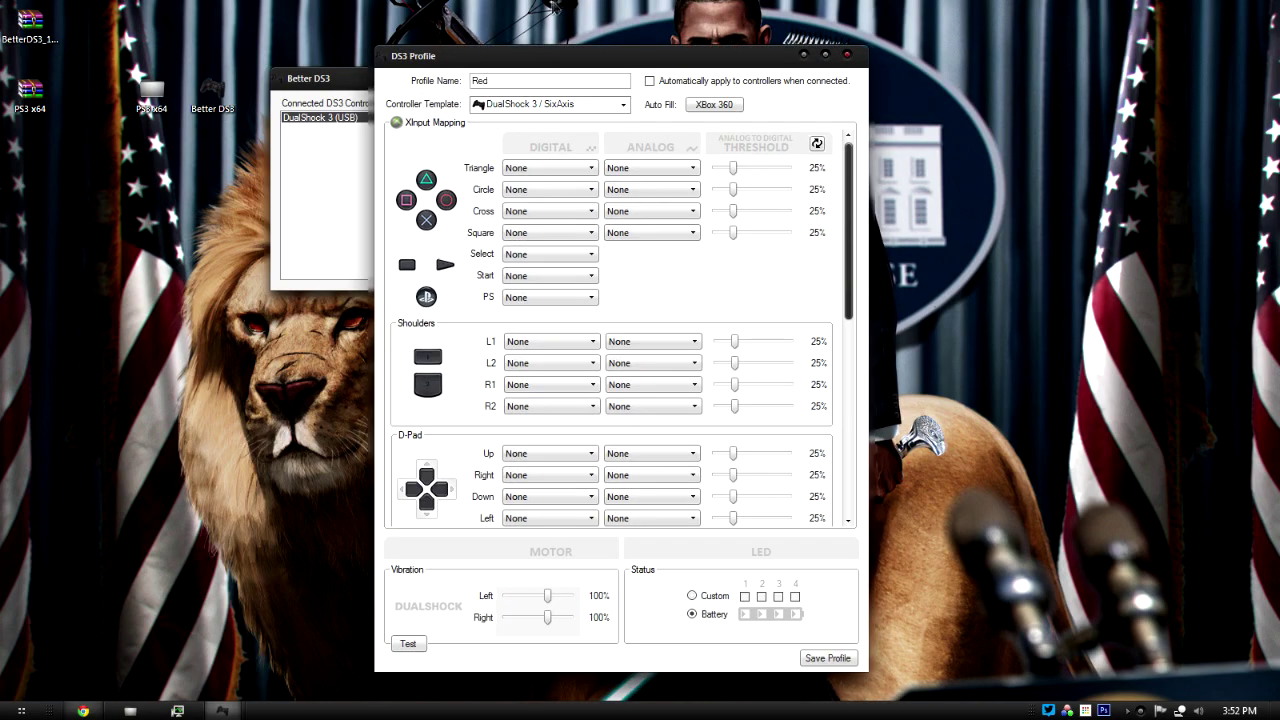
Make the profile apply automatically to connected controllers and auto-fill the XBox 360 mapping using the DualShock 3 / SixAxis template.
click(650, 81)
click(705, 108)
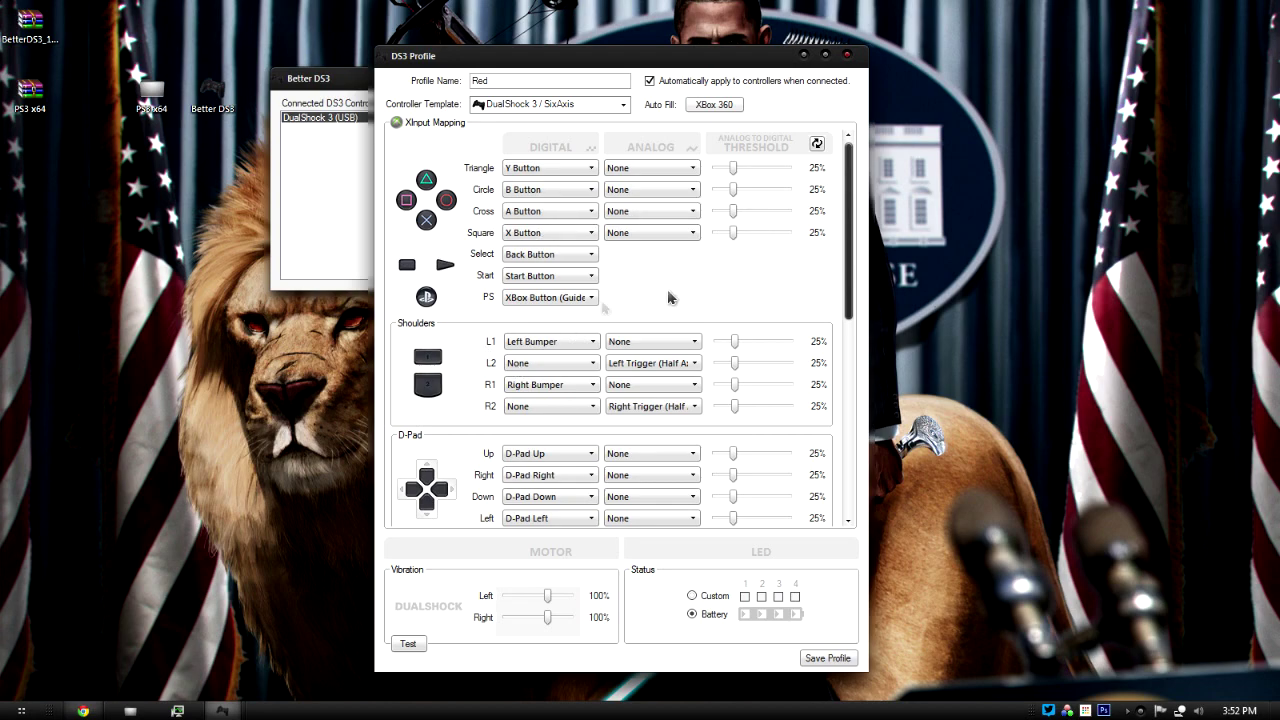
click(622, 104)
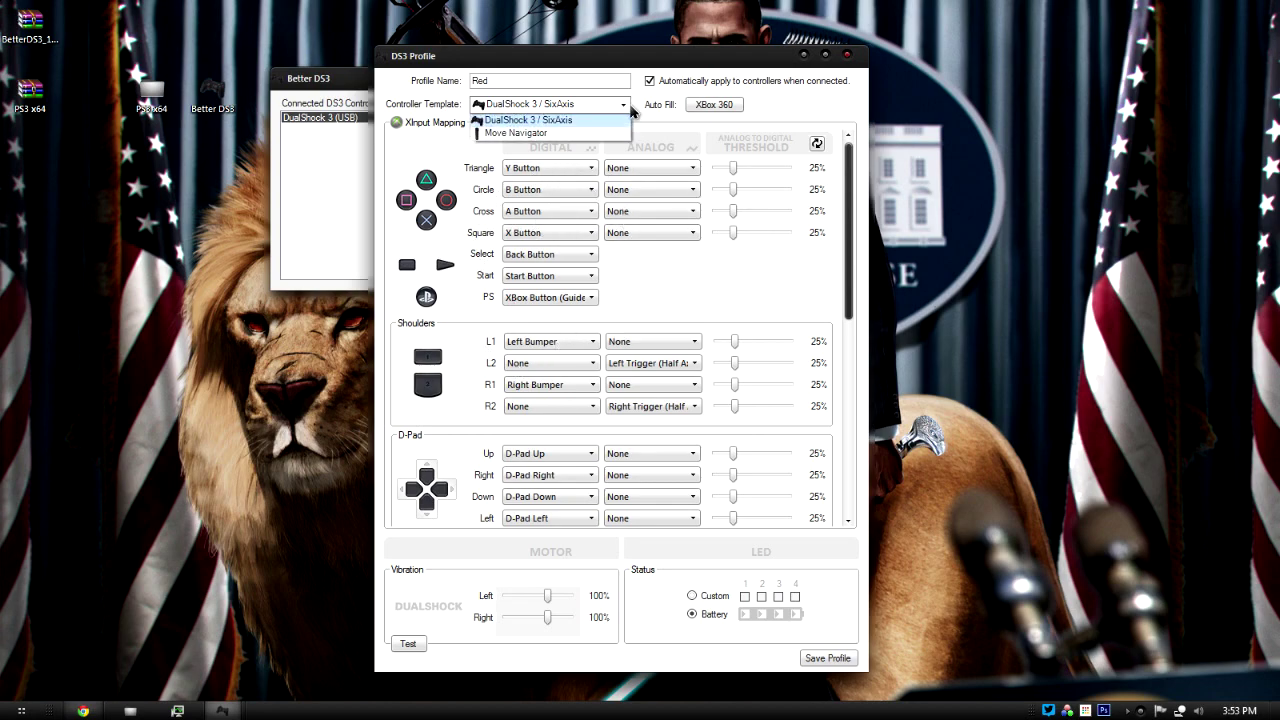
click(552, 120)
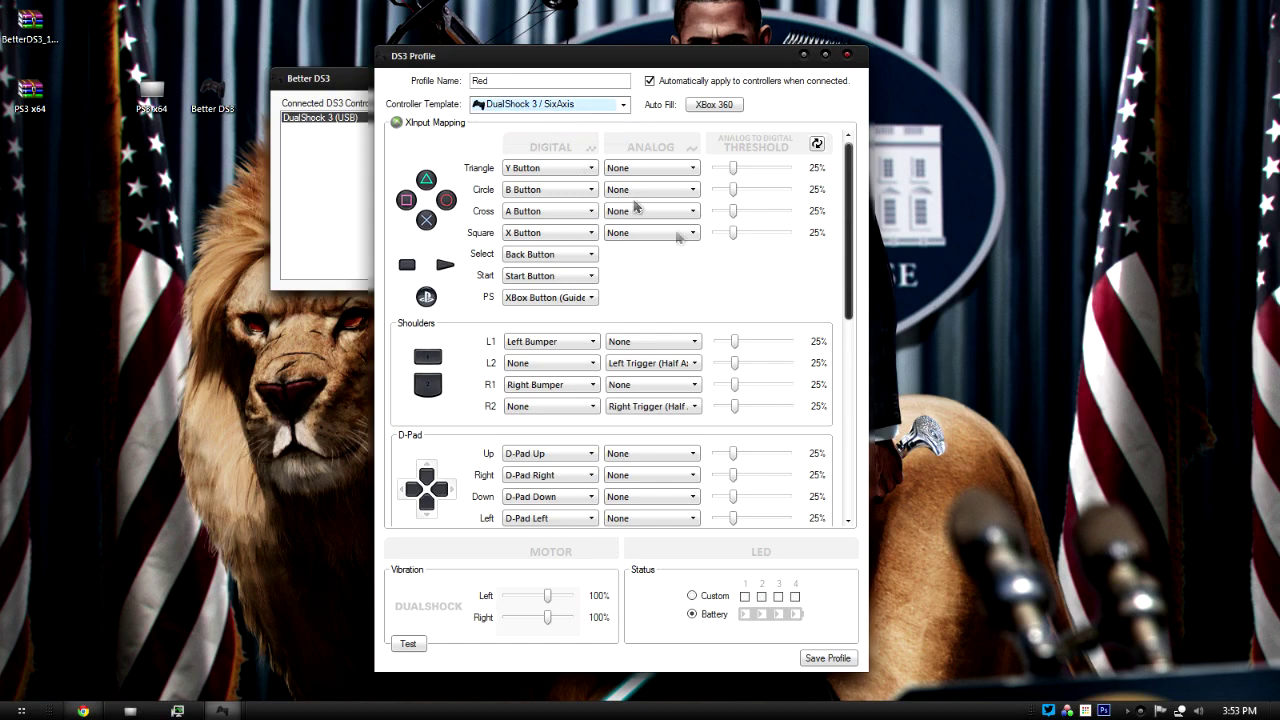
Test the controller's vibration motors at 100% and save the profile.
click(410, 644)
click(810, 660)
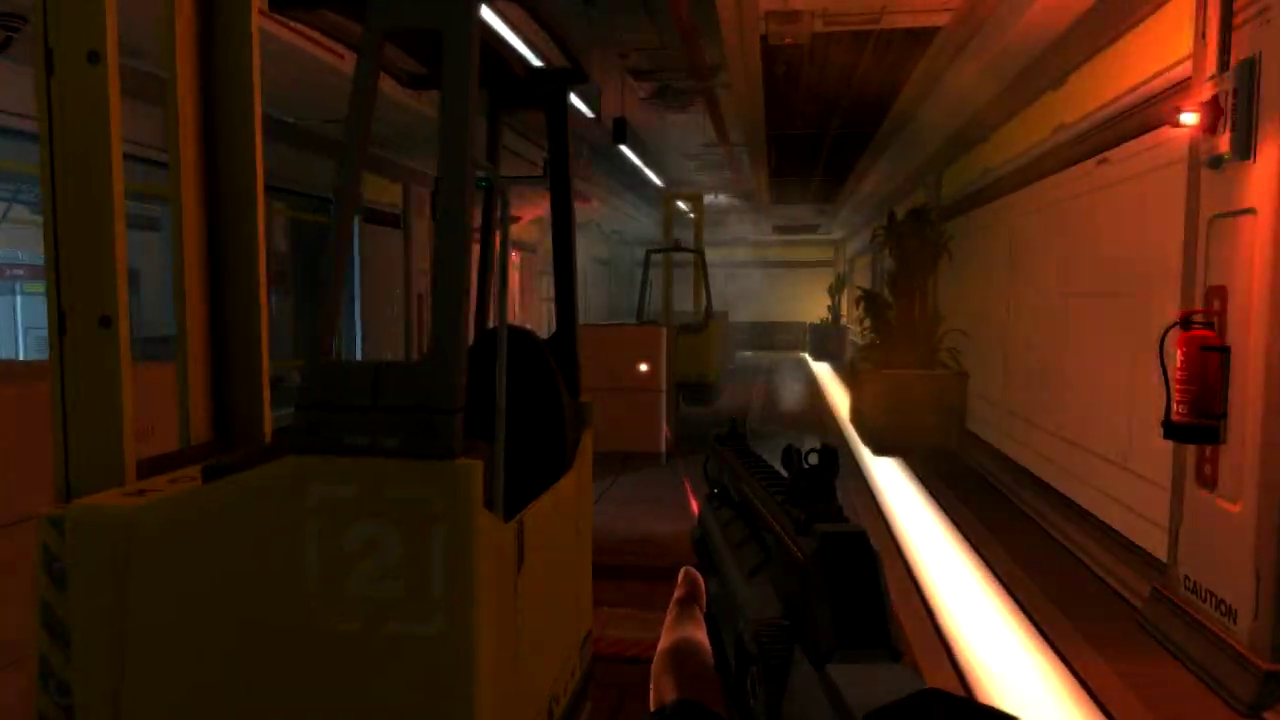
key(Escape)
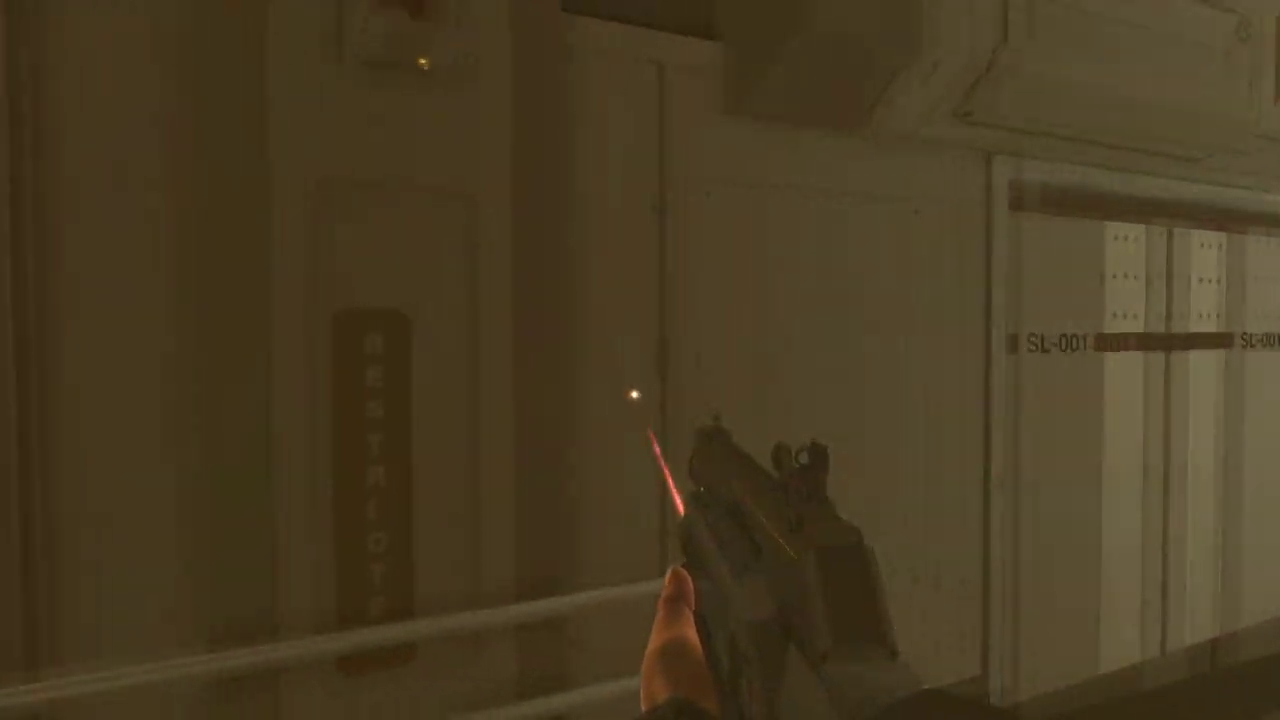
key(w)
key(e)
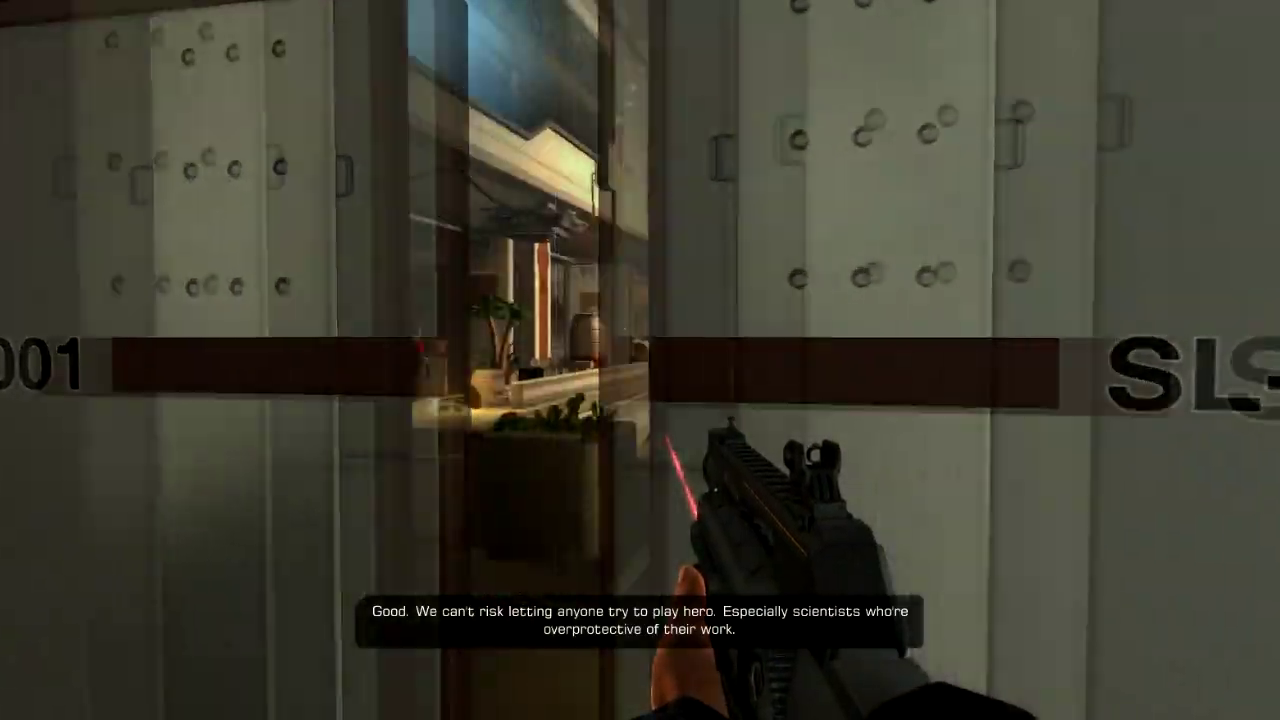
key(w)
right_click(640, 360)
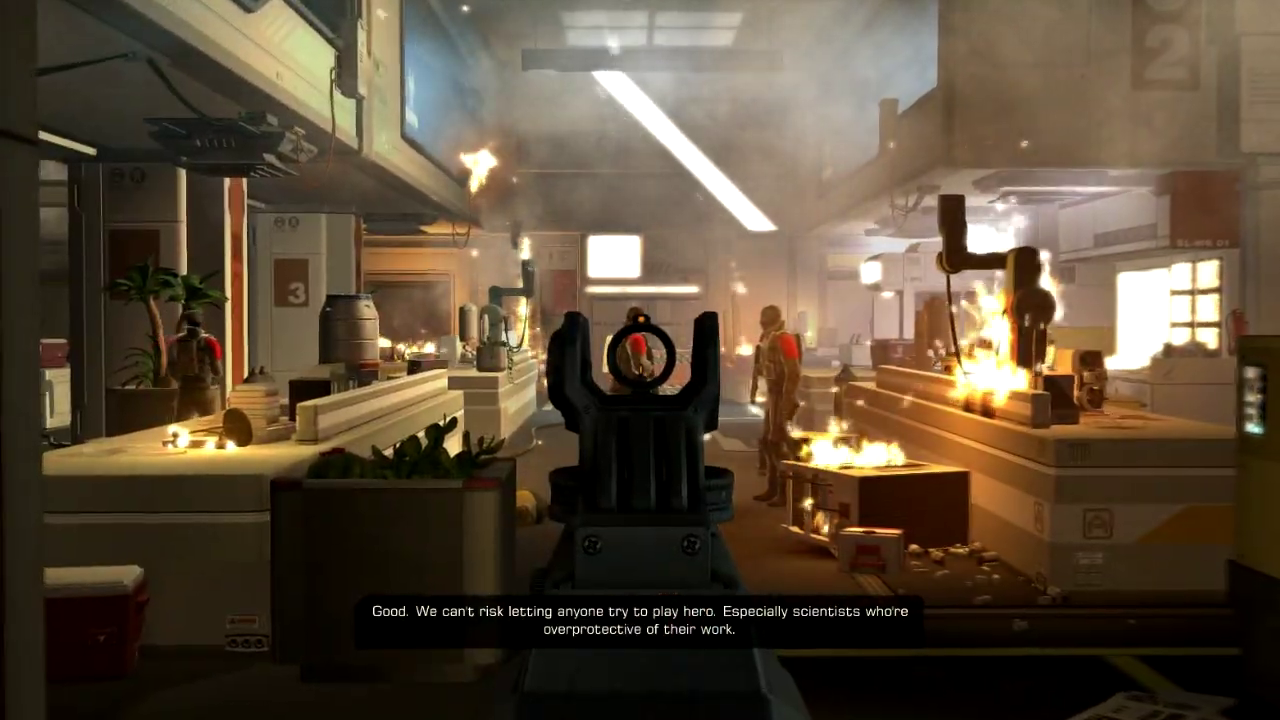